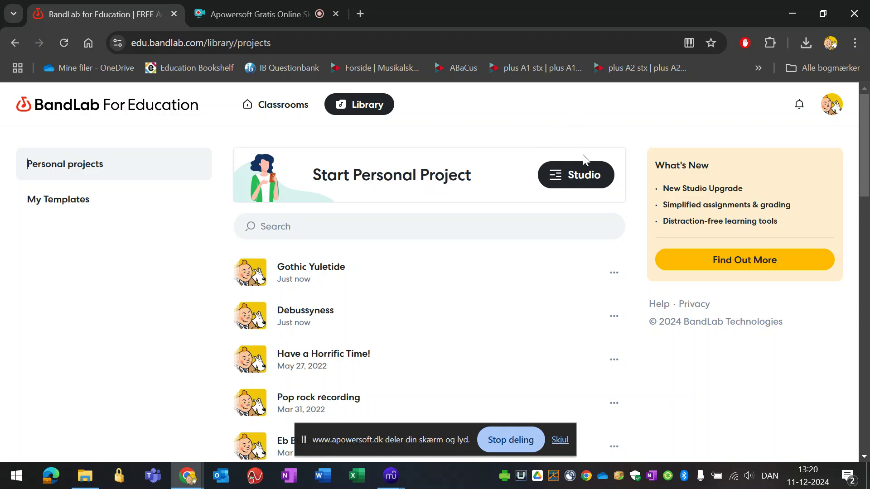
- Start a new Studio project, skipping the welcome lesson and the getting-started tip
click(576, 183)
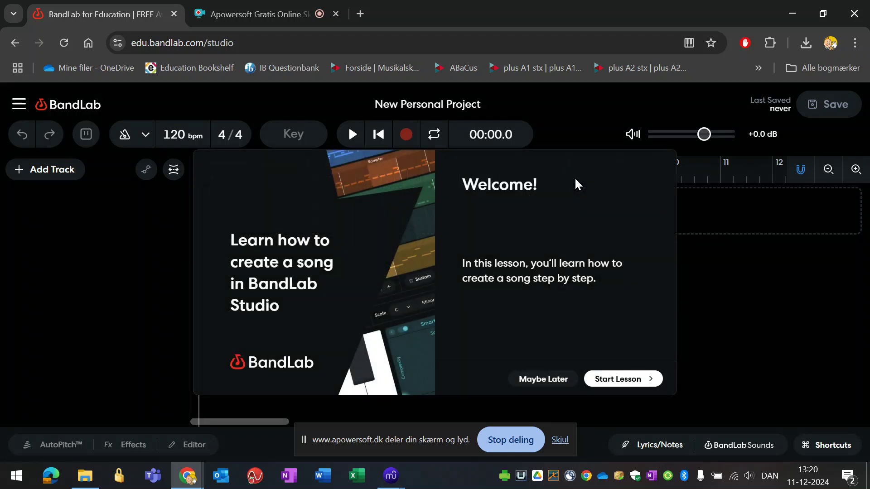
click(548, 381)
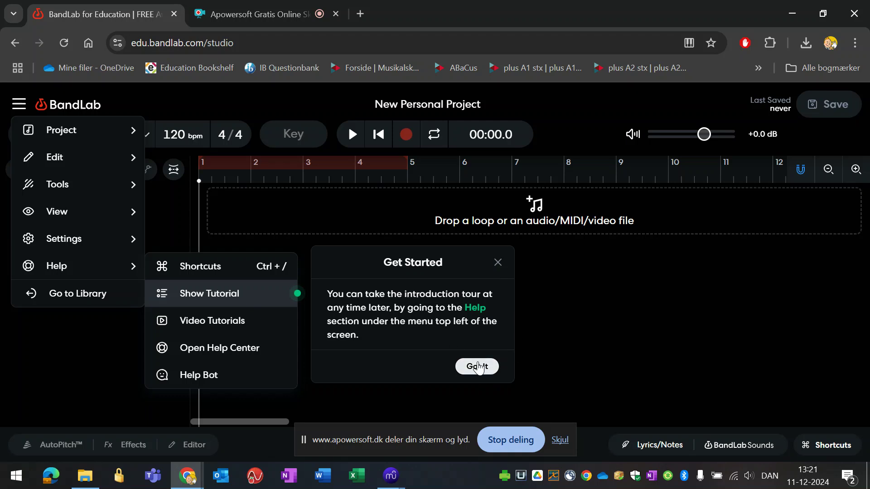
click(476, 366)
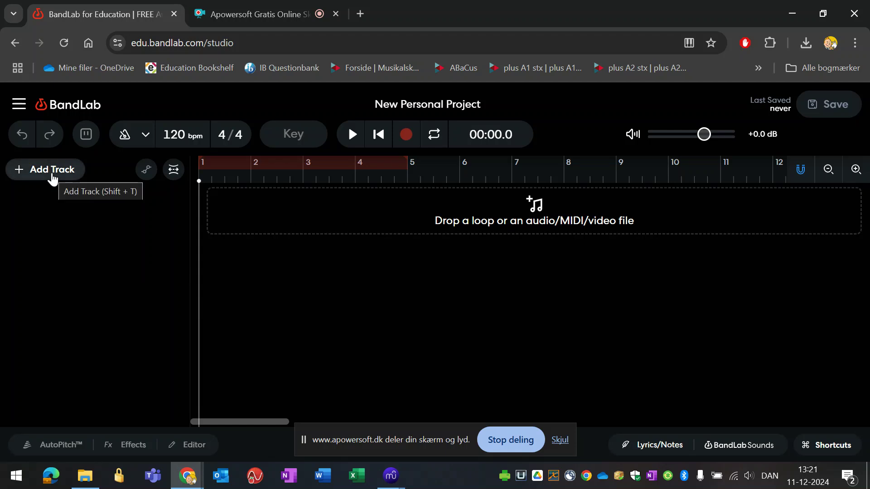
- Add a virtual instrument track using the Drum Kits > Afro Cuban Percussion kit
click(52, 177)
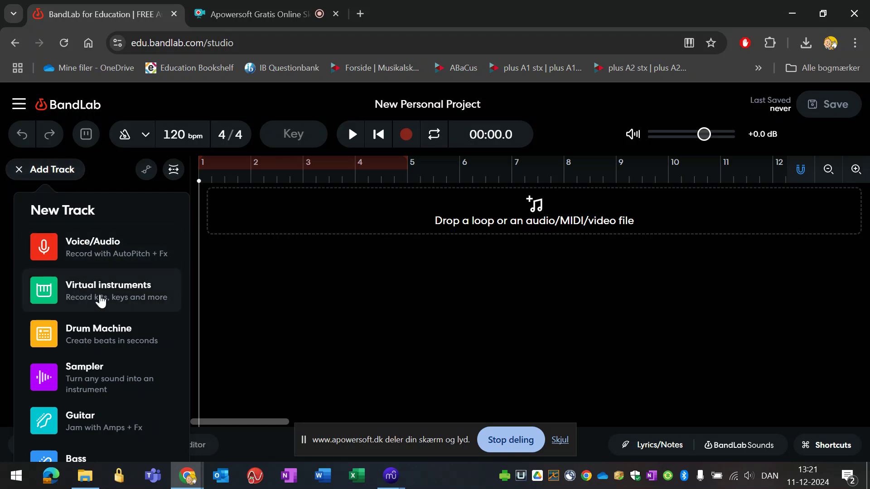
click(101, 299)
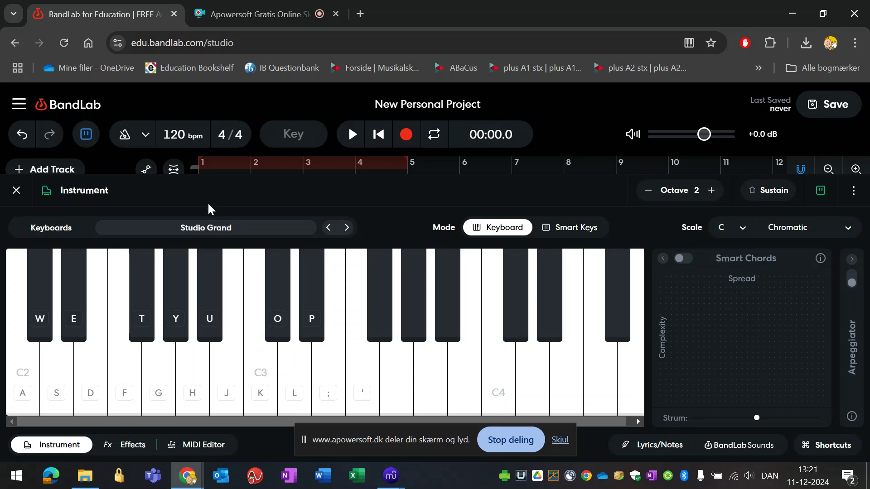
click(201, 229)
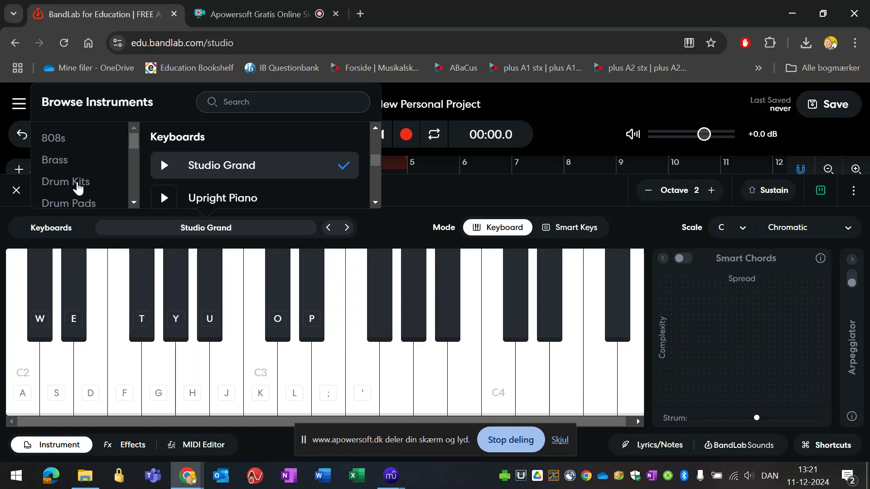
click(78, 186)
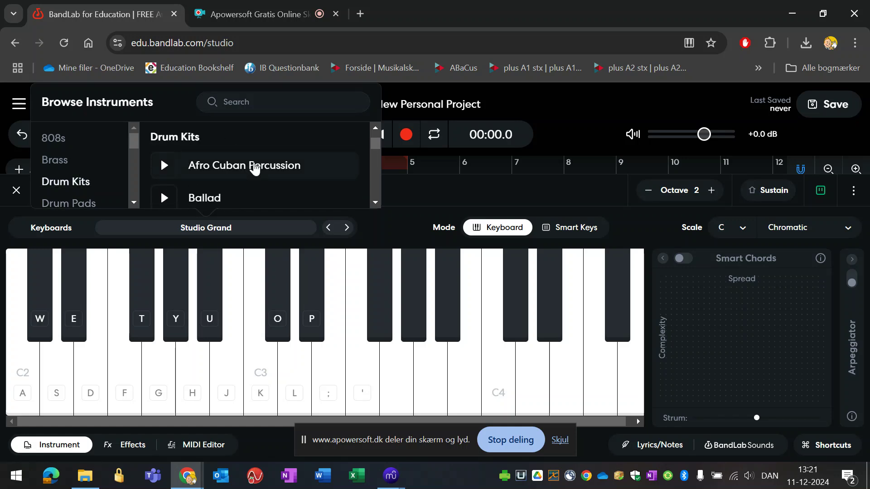
click(259, 171)
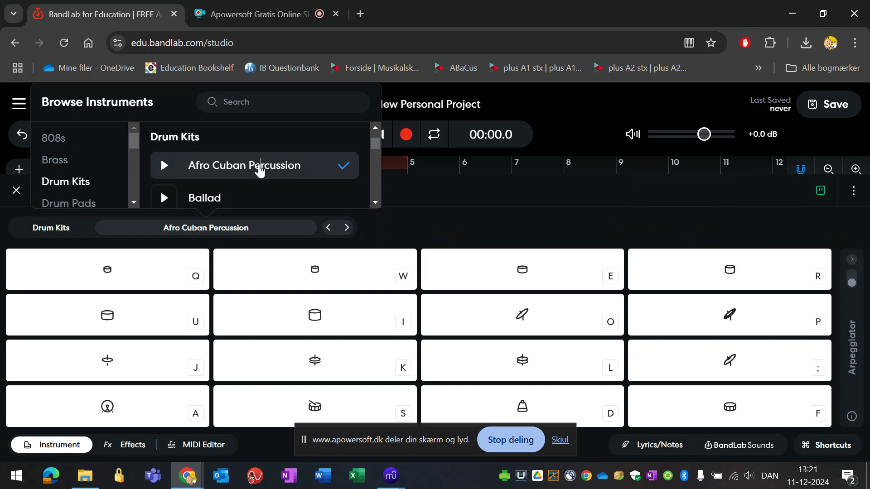
click(63, 449)
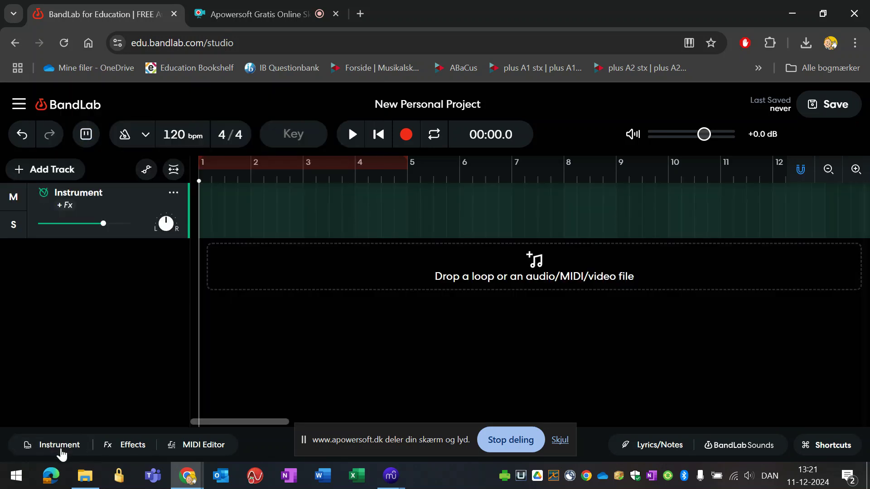
- Rename the instrument track to 'Ostinato'
double_click(86, 196)
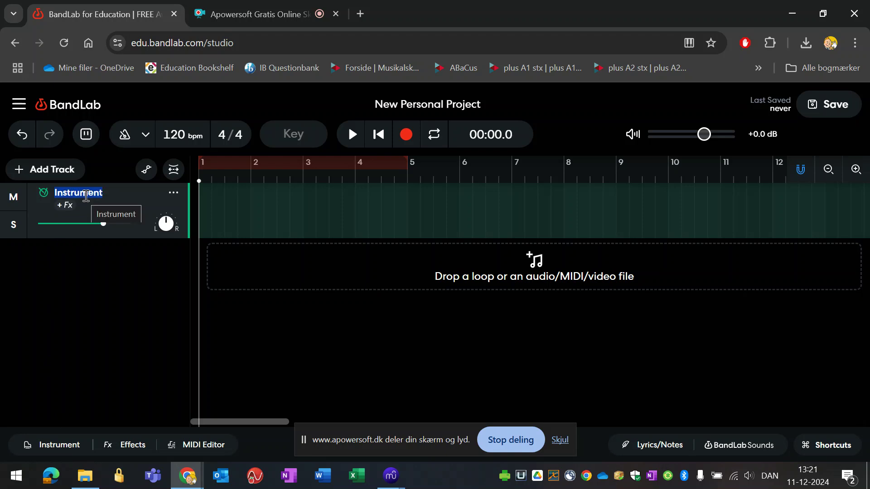
text(Ostina)
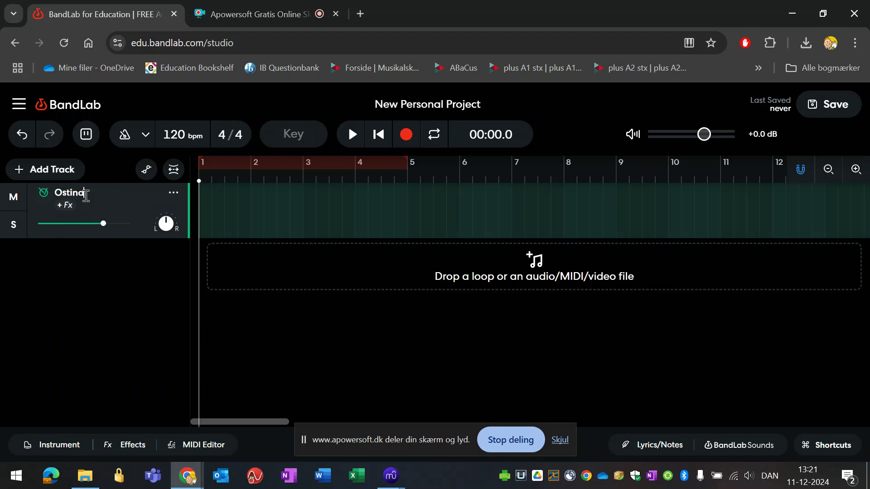
text(to)
key(Return)
- Open the Ostinato MIDI editor at the drum lanes, preview the kick, and zoom the timeline in
click(207, 444)
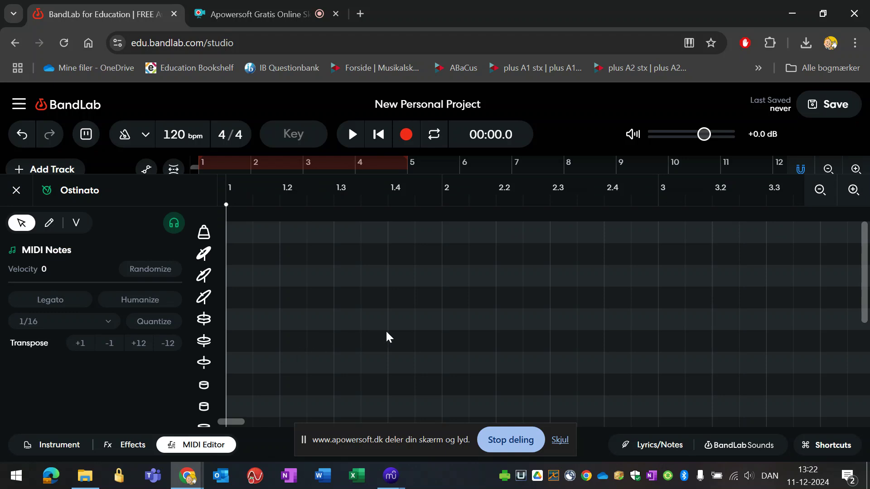
scroll(388, 338, down, 5)
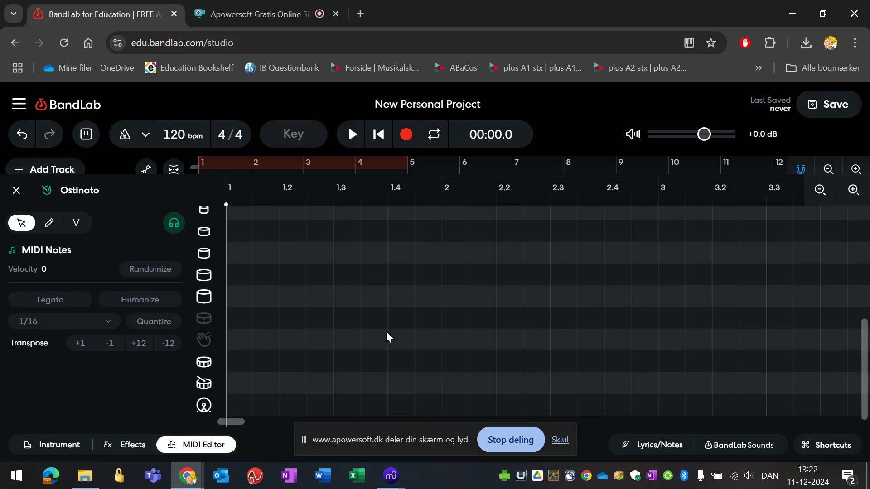
click(204, 384)
click(853, 193)
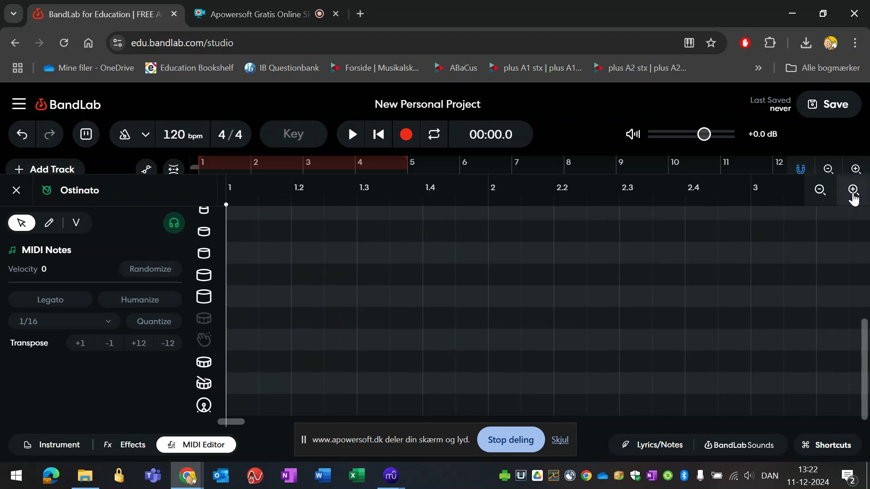
click(853, 190)
click(852, 190)
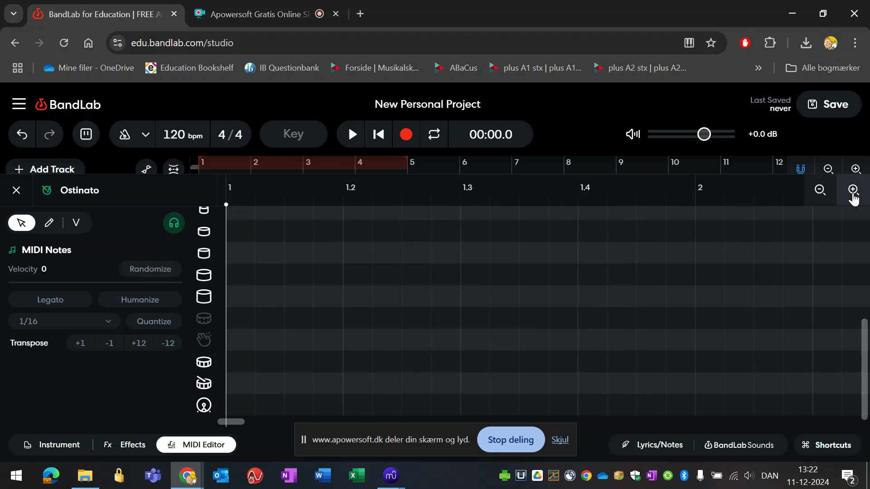
click(852, 190)
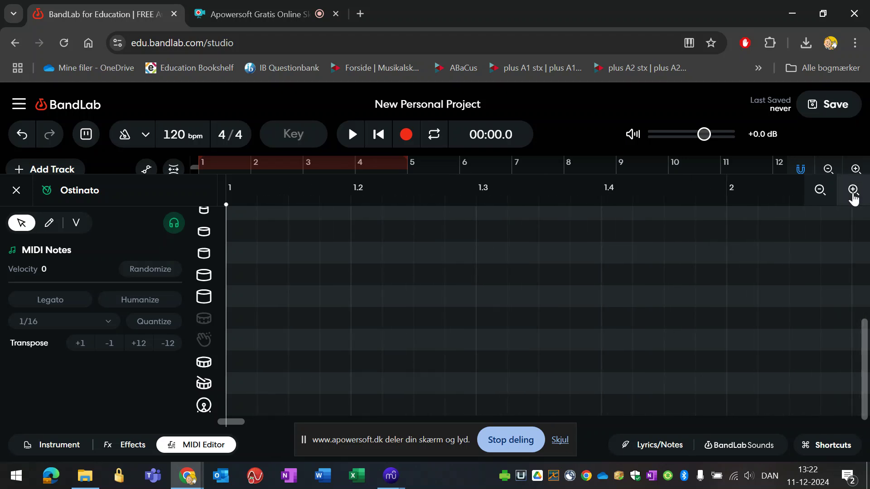
- Set the MIDI editor's grid size to 1/8, then to 1/16
right_click(300, 305)
mouse_move(329, 343)
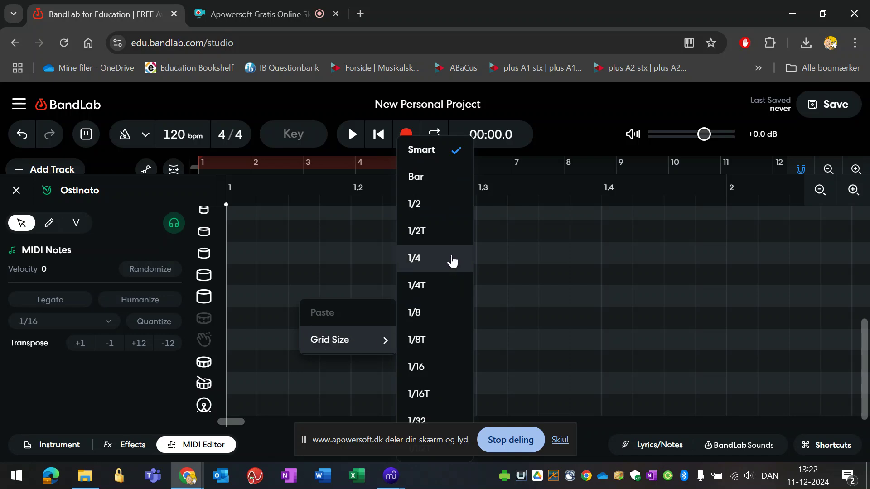
click(446, 315)
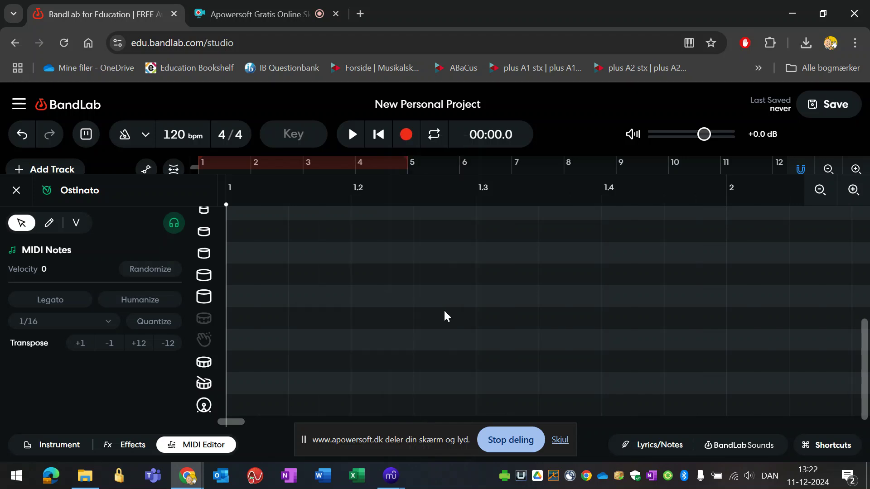
right_click(363, 302)
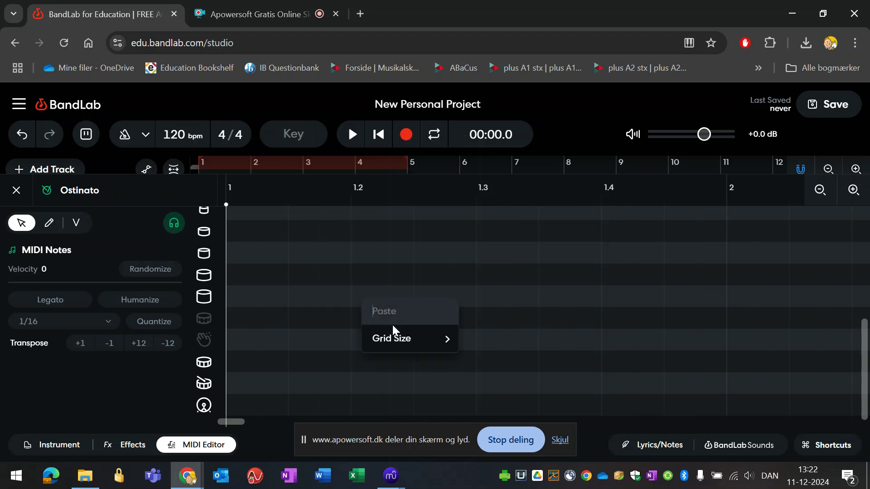
mouse_move(403, 345)
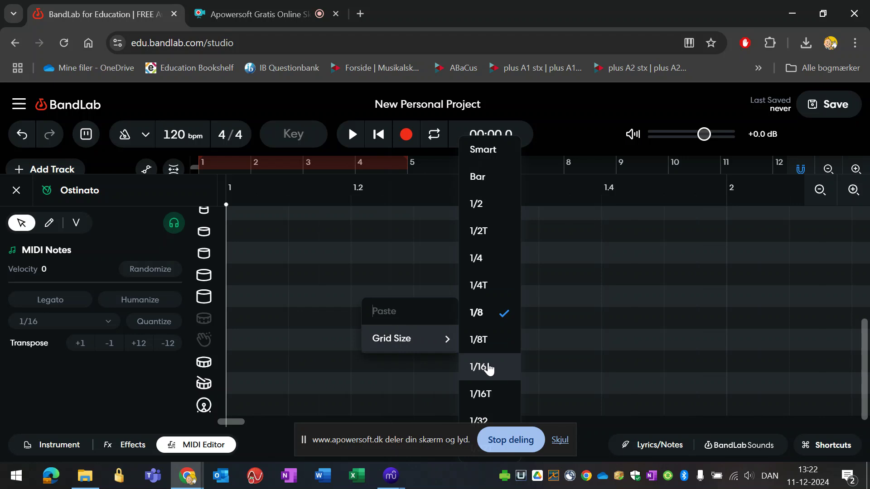
click(489, 367)
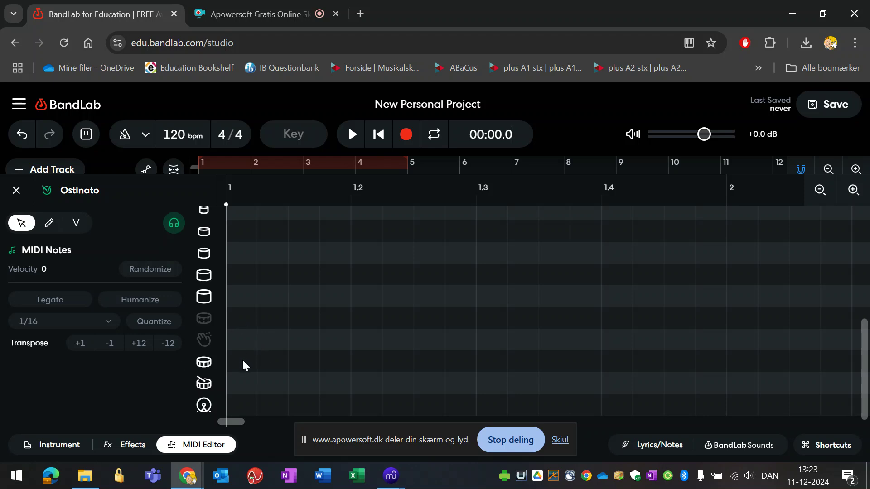
- With the pencil, place upper-row drum hits on beats 1, 1.2, 1.3 and 1.4, removing stray lower-row notes
click(49, 227)
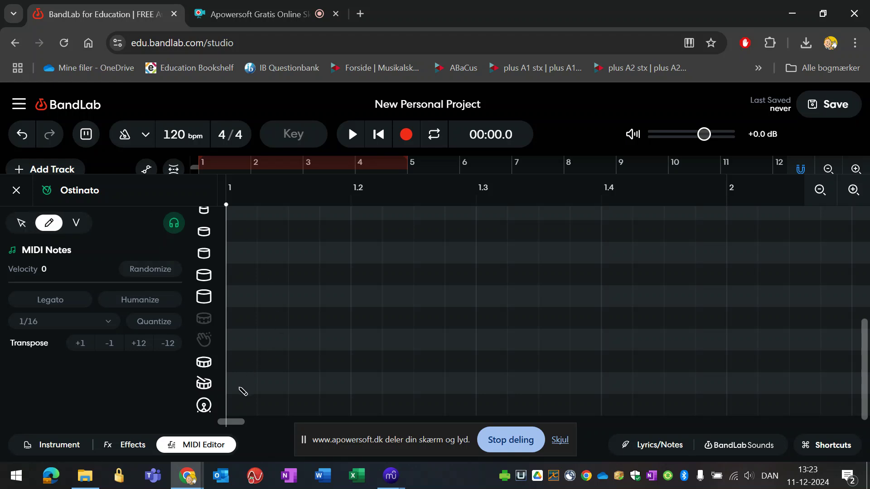
click(241, 388)
click(369, 386)
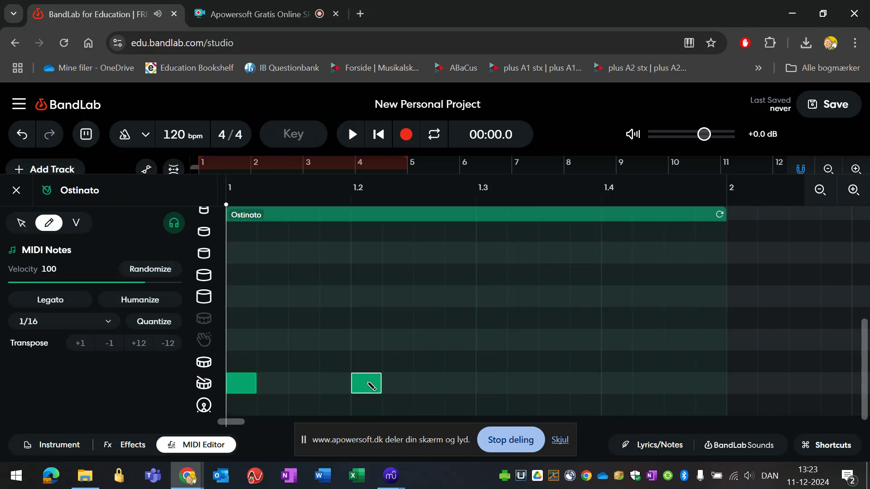
click(238, 362)
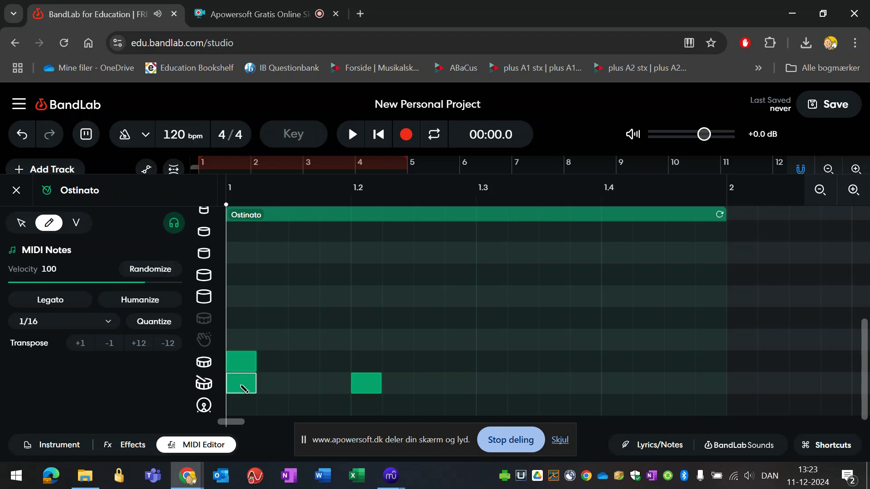
click(240, 388)
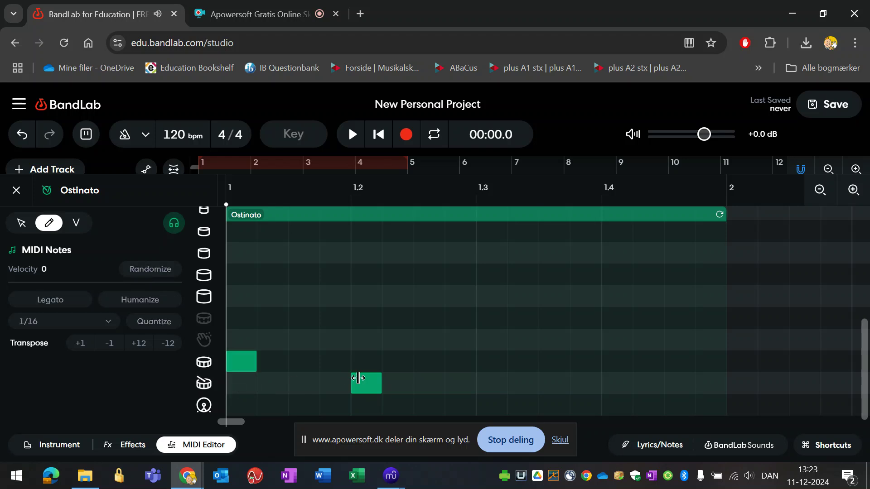
click(365, 383)
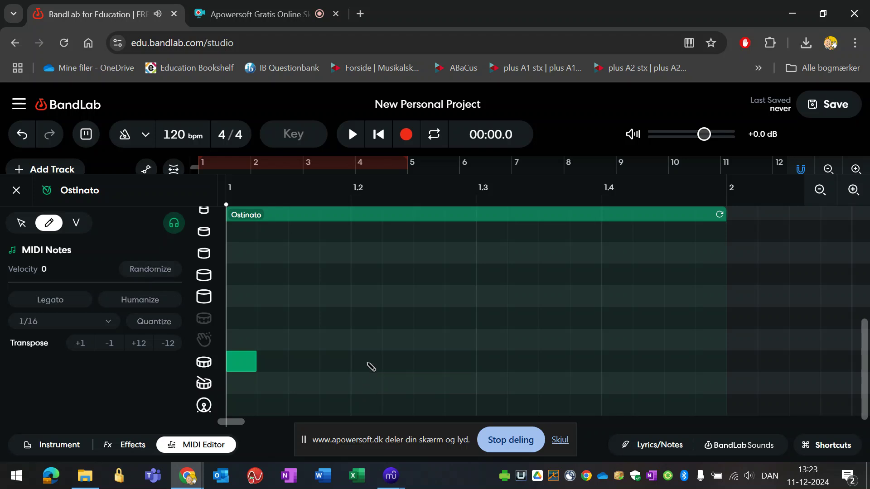
click(369, 363)
click(490, 362)
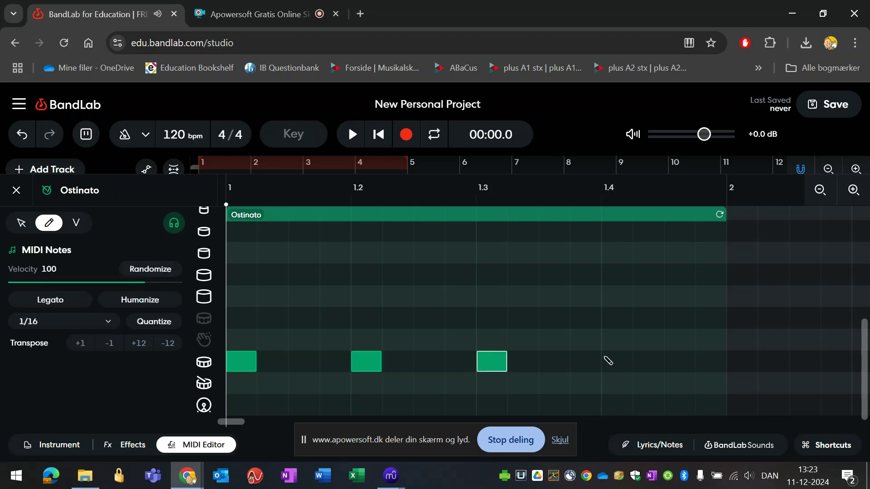
click(614, 361)
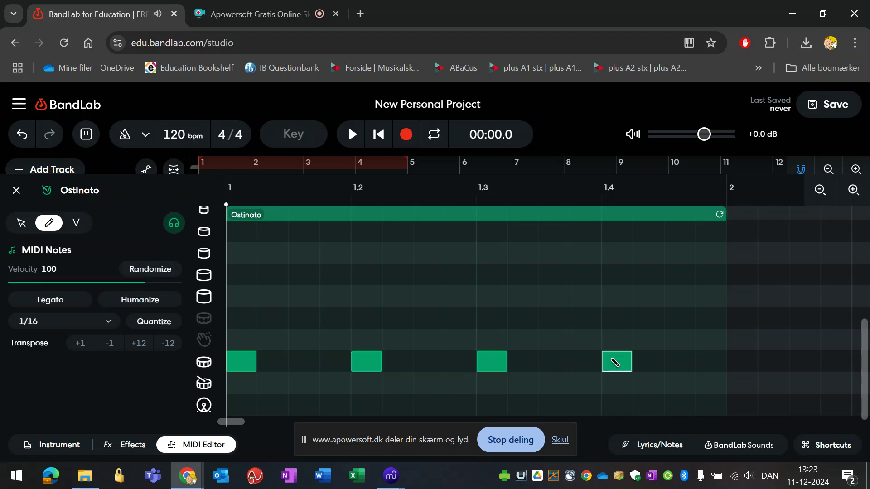
- Add four lower-row offbeat hits just after beats 1, 1.2, 1.3 and 1.4
click(336, 384)
click(429, 383)
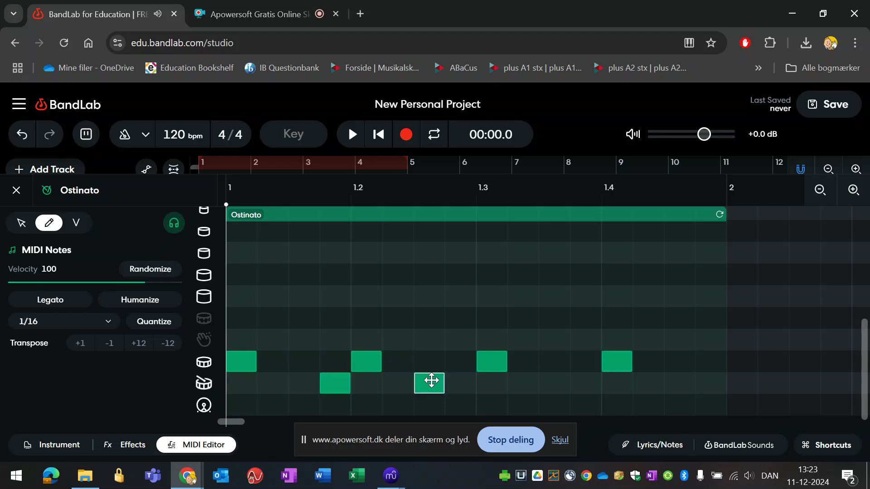
click(533, 387)
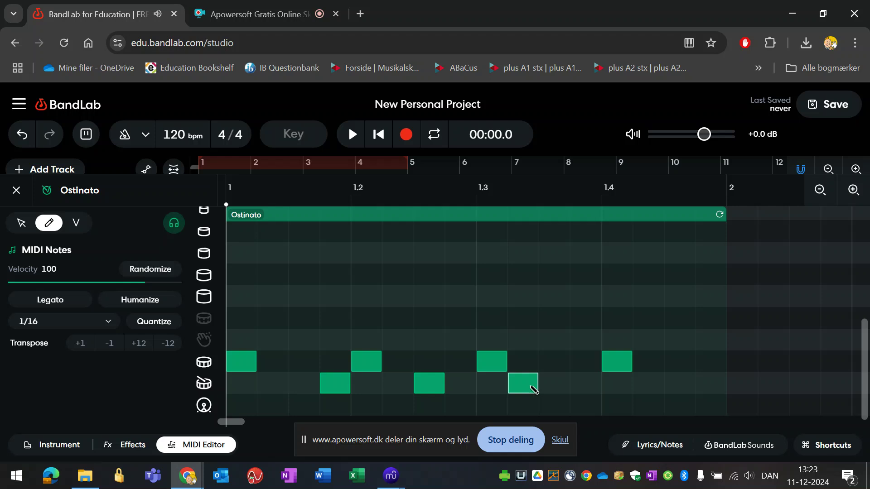
click(673, 384)
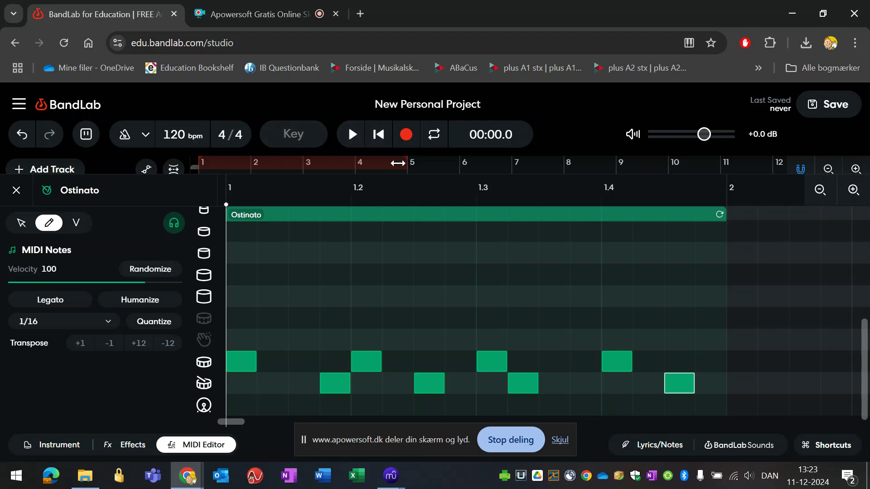
- Shrink the loop region to bar 1 only and play it looping
drag(405, 163, 252, 166)
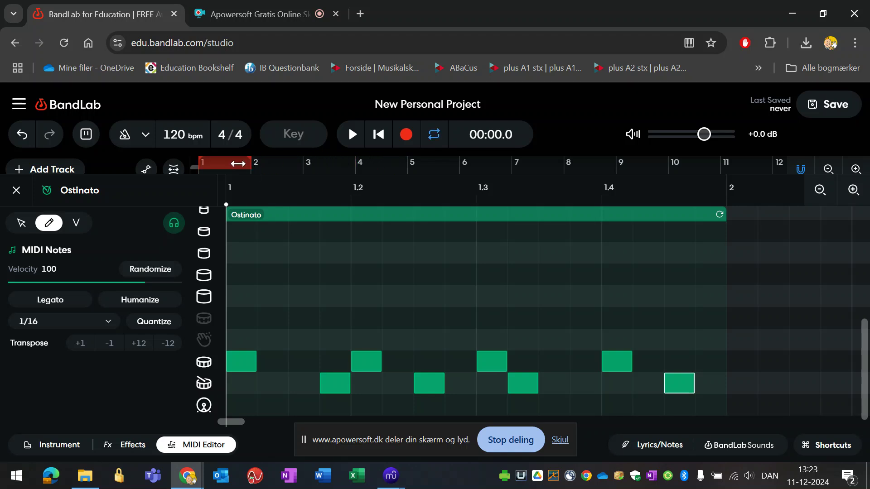
click(236, 164)
click(236, 163)
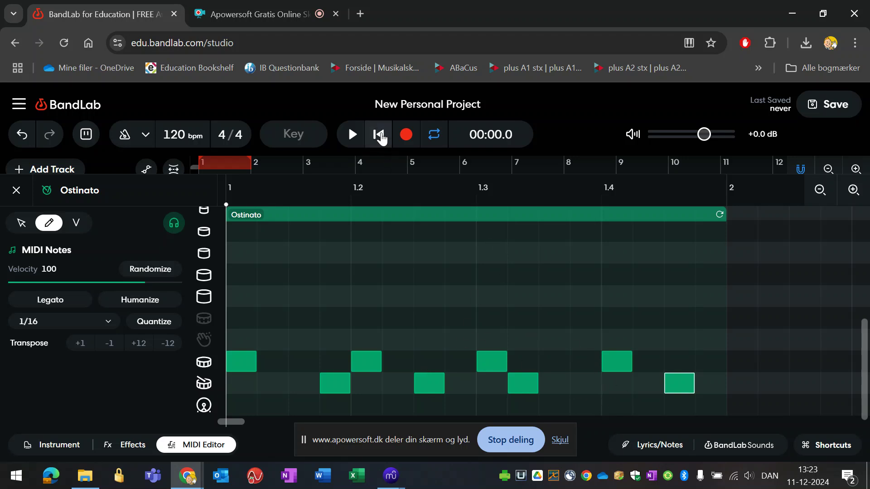
click(350, 134)
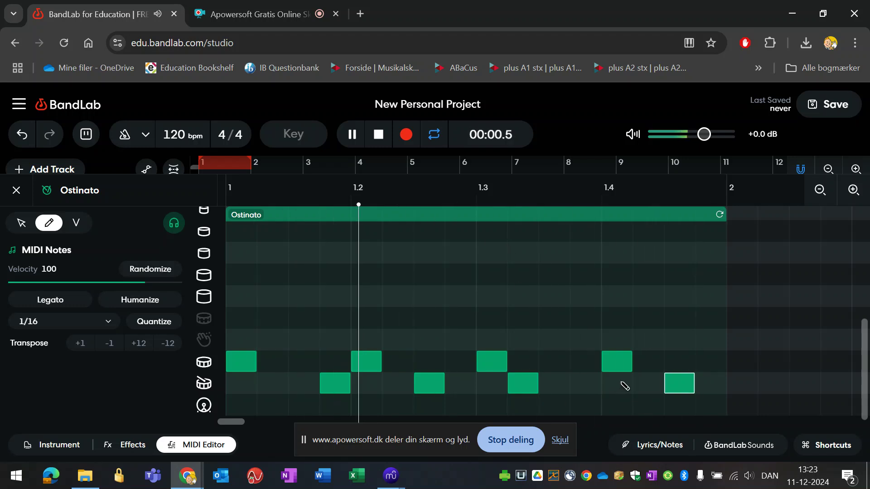
- Add lower-row hits at the bar's end and just before beat 1.4, then stop playback
click(643, 390)
click(643, 388)
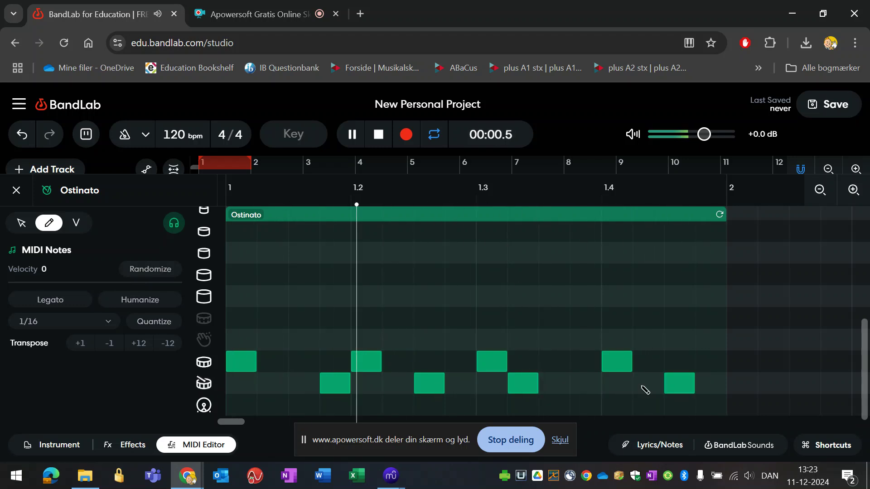
click(710, 389)
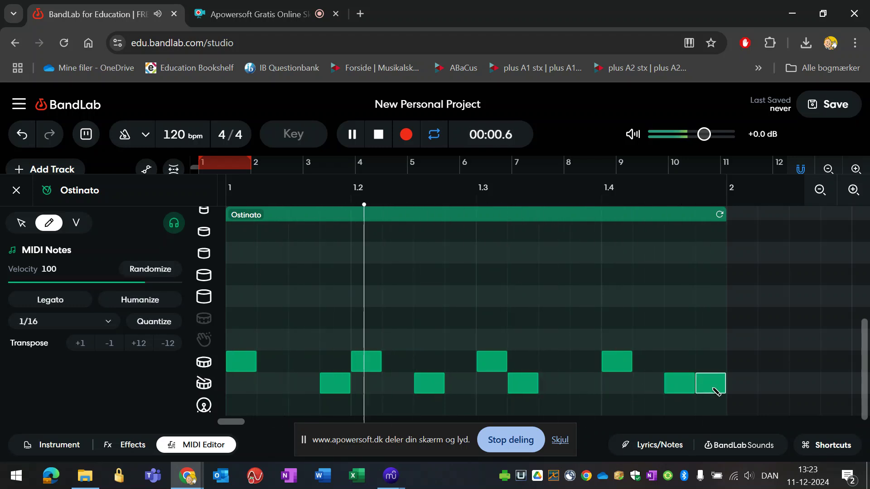
click(583, 386)
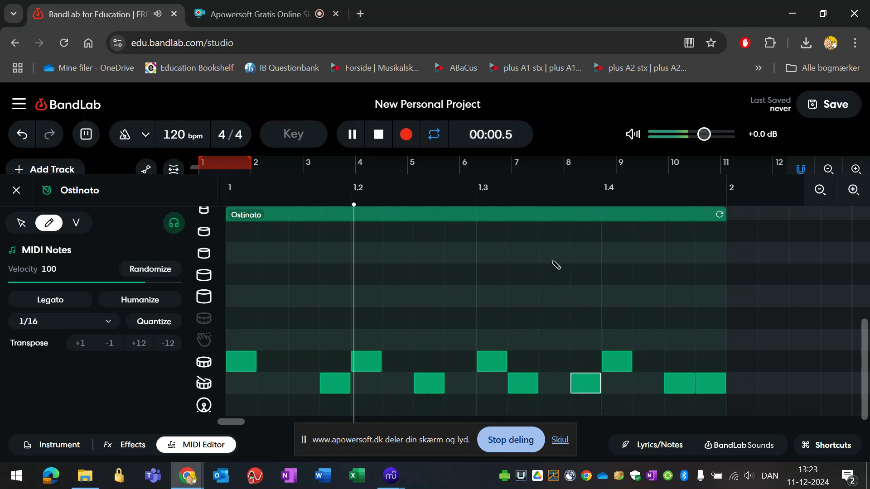
click(378, 137)
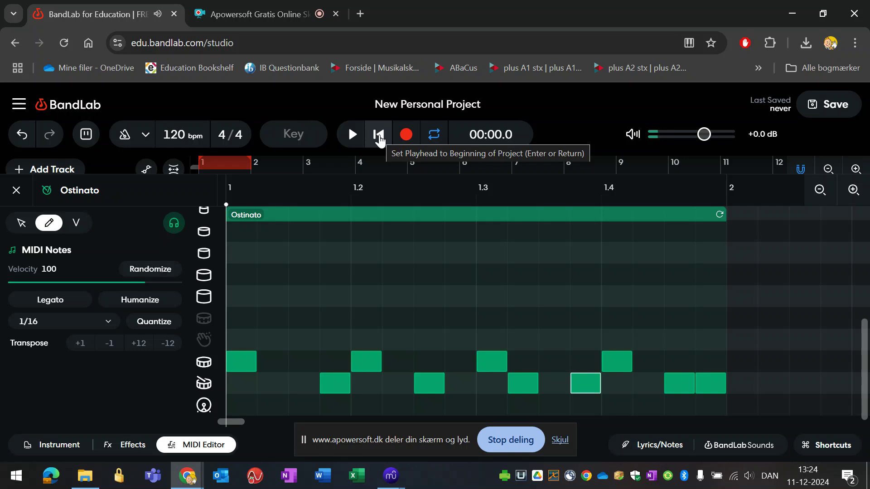
- Repeat the Ostinato clip through bar 8, set the loop to bars 1–8, and play it back
click(208, 446)
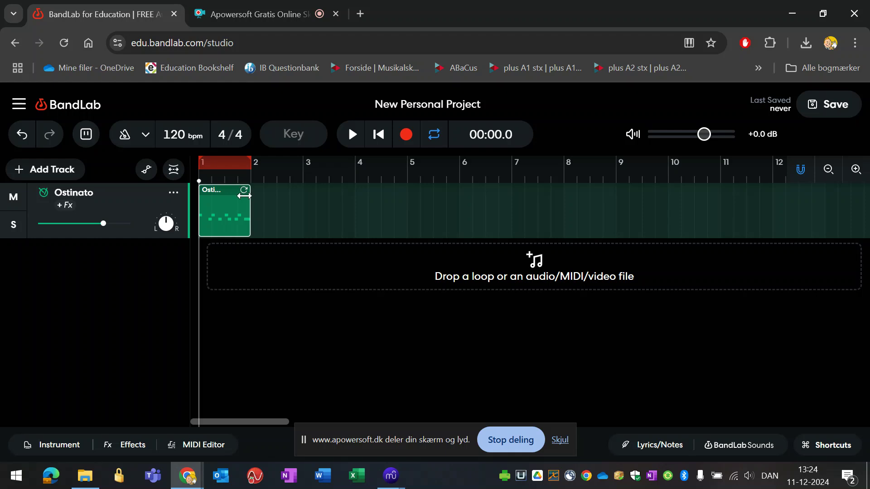
drag(247, 190, 612, 191)
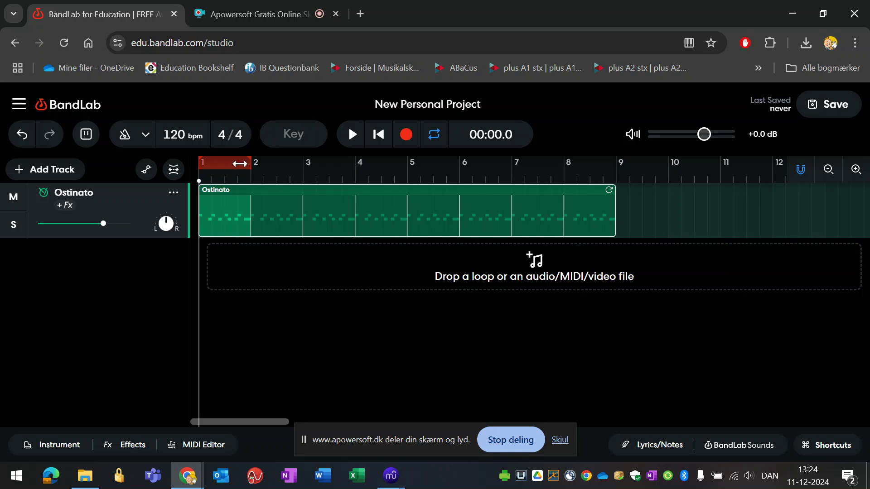
drag(251, 163, 612, 162)
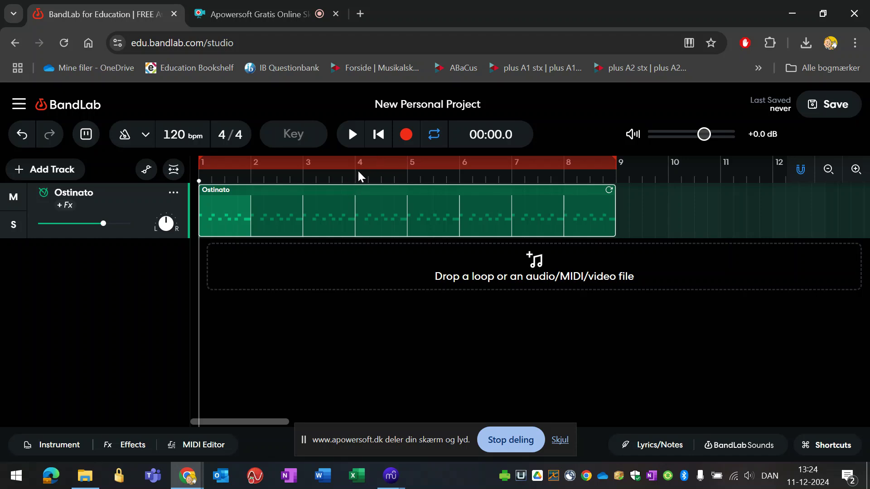
click(352, 134)
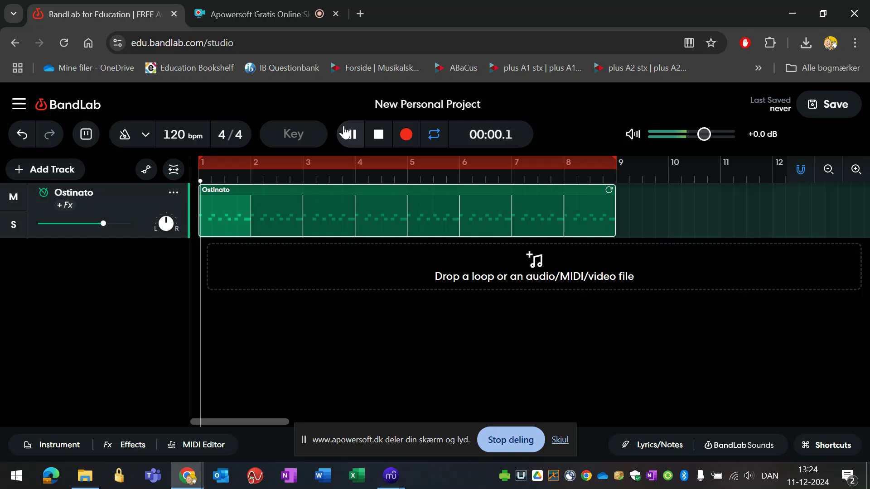
click(379, 134)
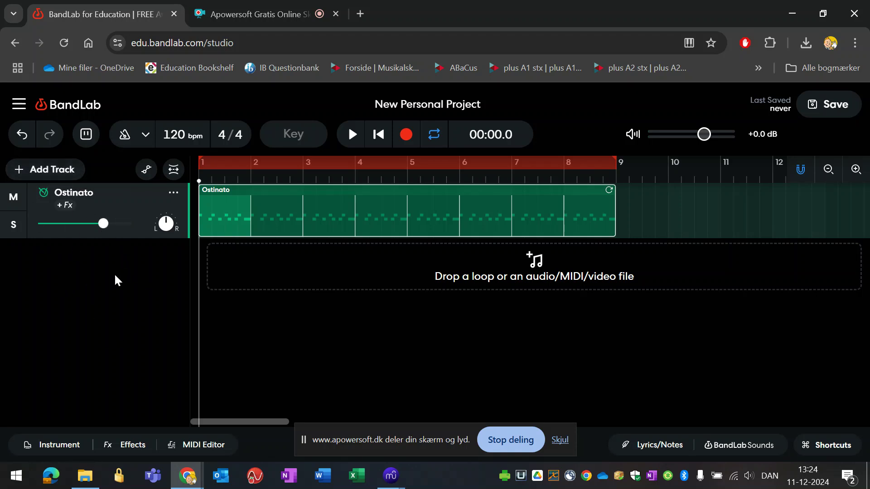
- Duplicate the Ostinato track, delete the copy's region, and rename the copy Solo Drum
click(175, 195)
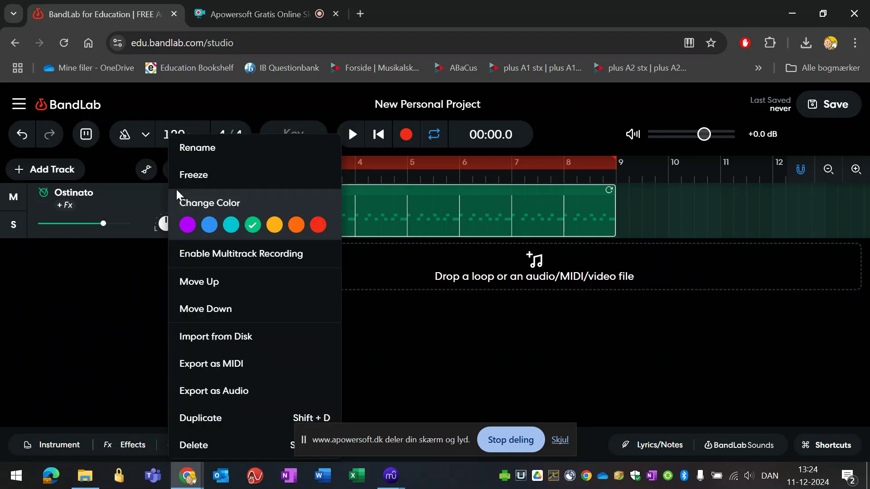
click(219, 417)
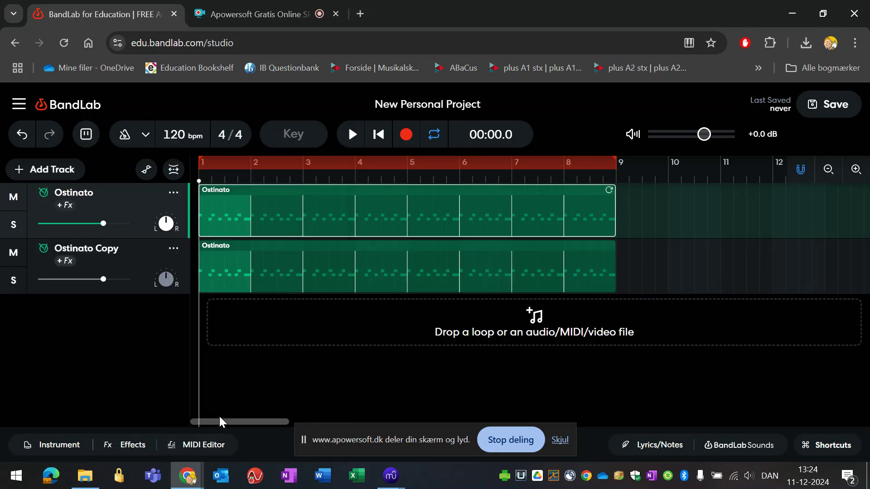
click(433, 259)
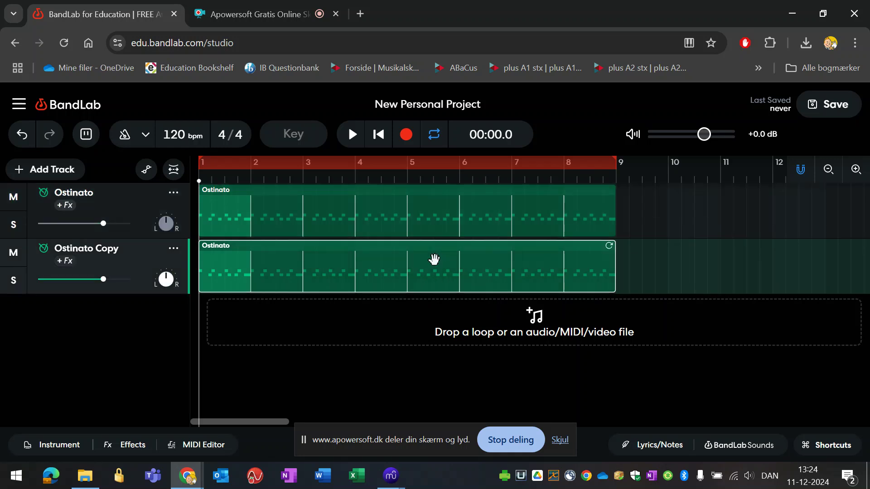
key(Delete)
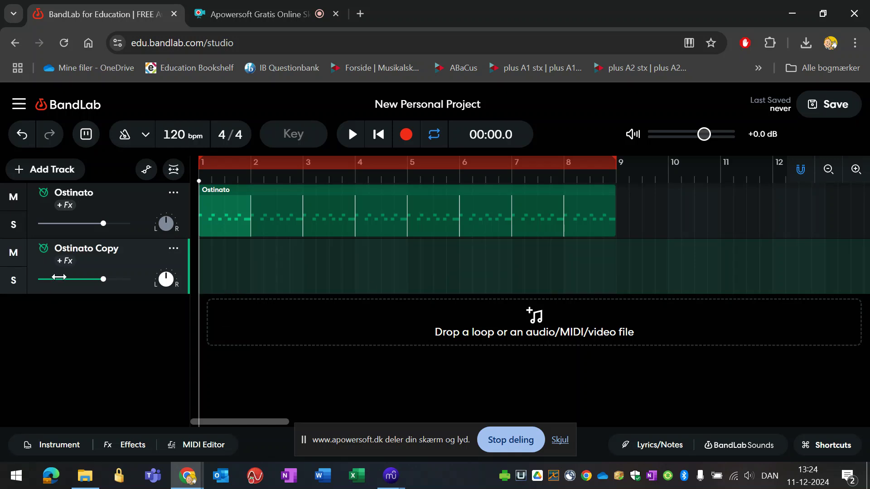
double_click(87, 249)
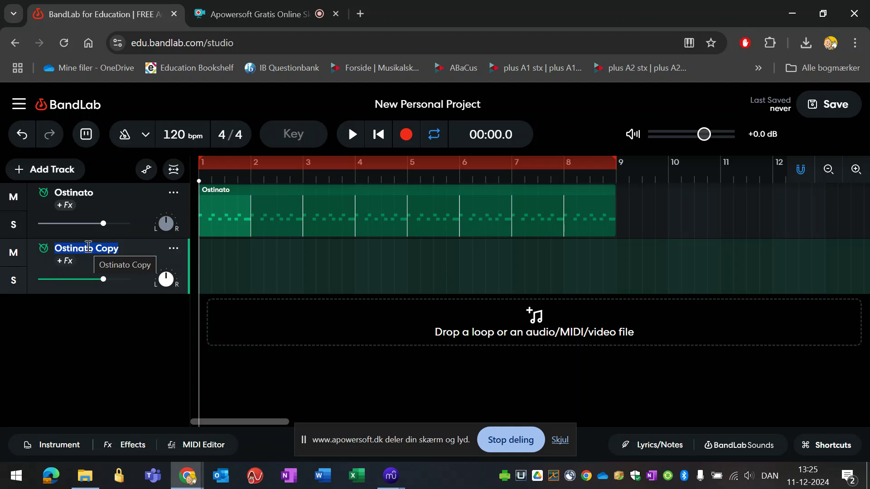
text(Solo Drum)
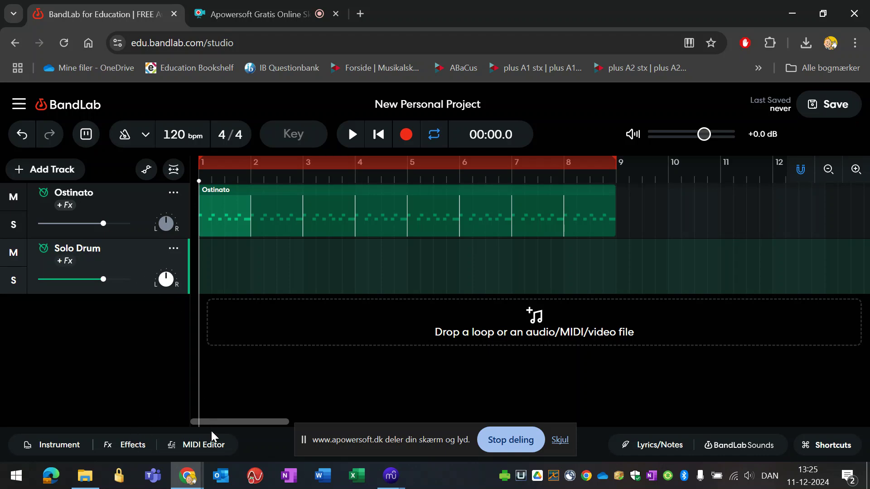
- Open the Solo Drum MIDI editor and audition several drum lanes, including the bottom one
click(210, 445)
scroll(201, 359, down, 2)
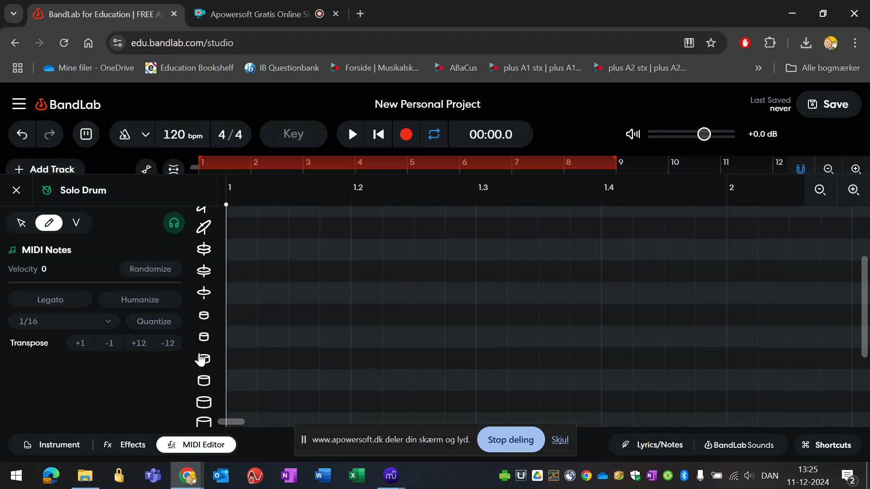
scroll(201, 359, down, 3)
click(206, 297)
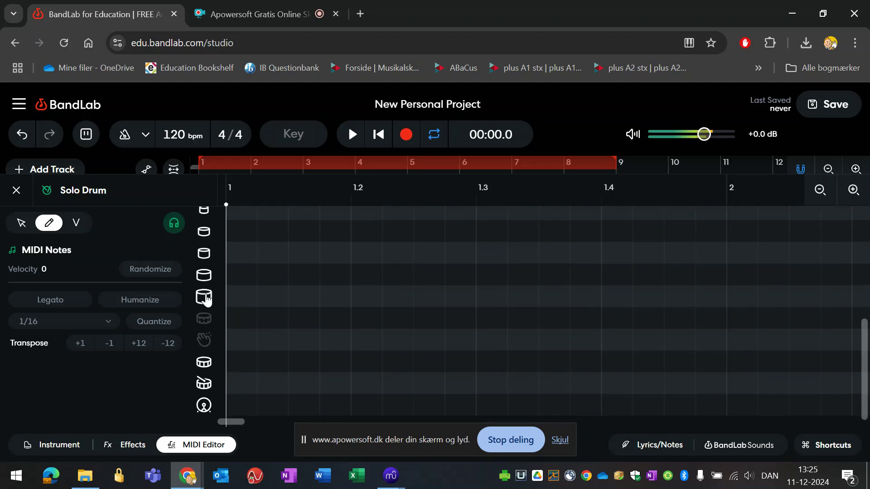
click(204, 274)
click(204, 231)
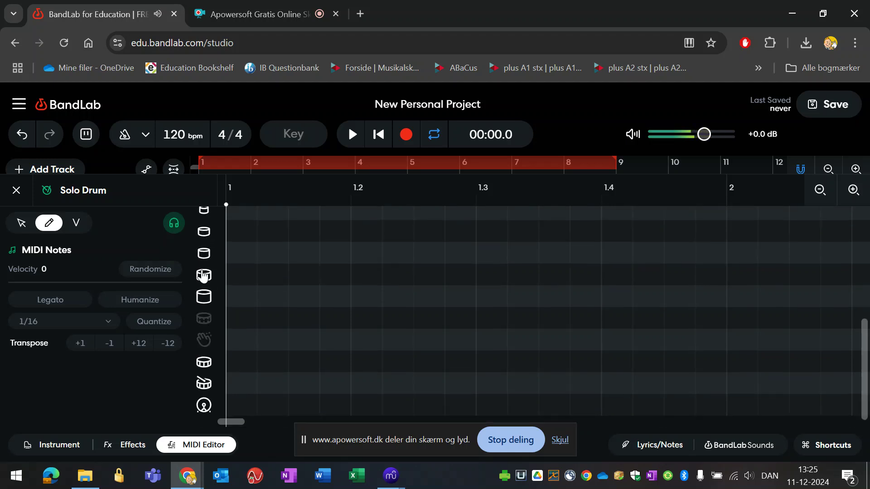
click(204, 406)
click(204, 406)
click(204, 406)
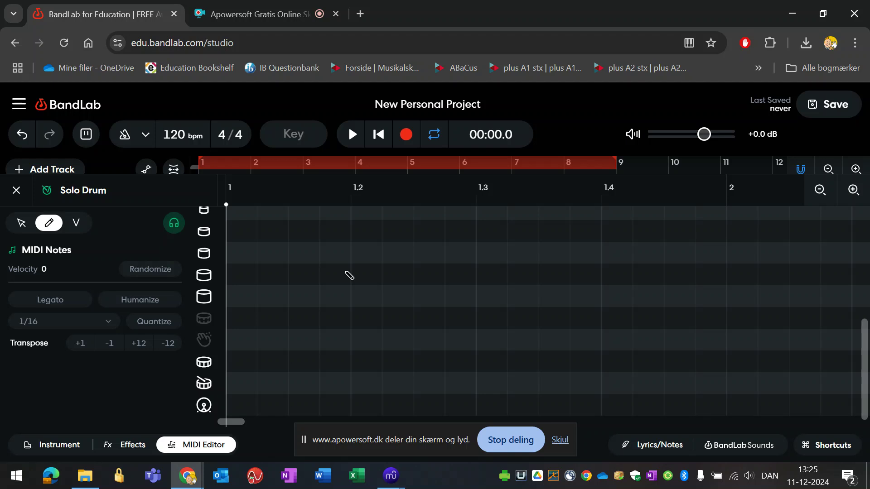
- Draw two long bottom-row notes, the first spanning beat 1 to 1.2
click(248, 415)
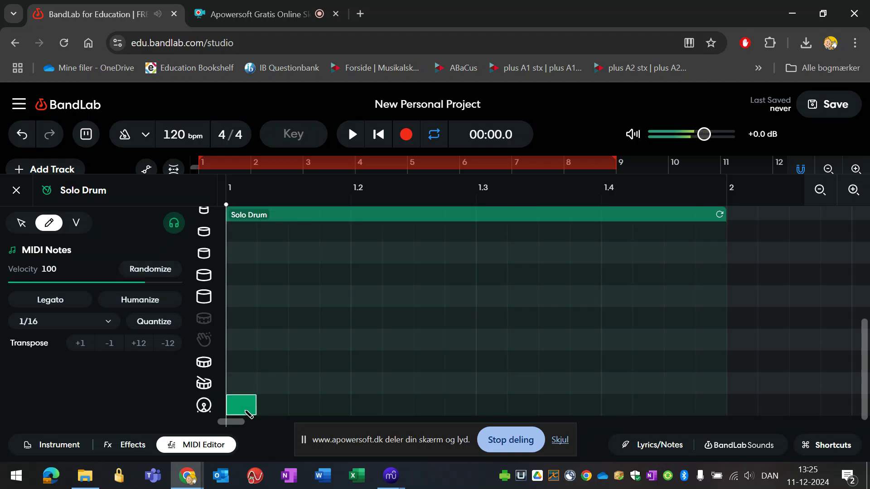
key(ctrl+z)
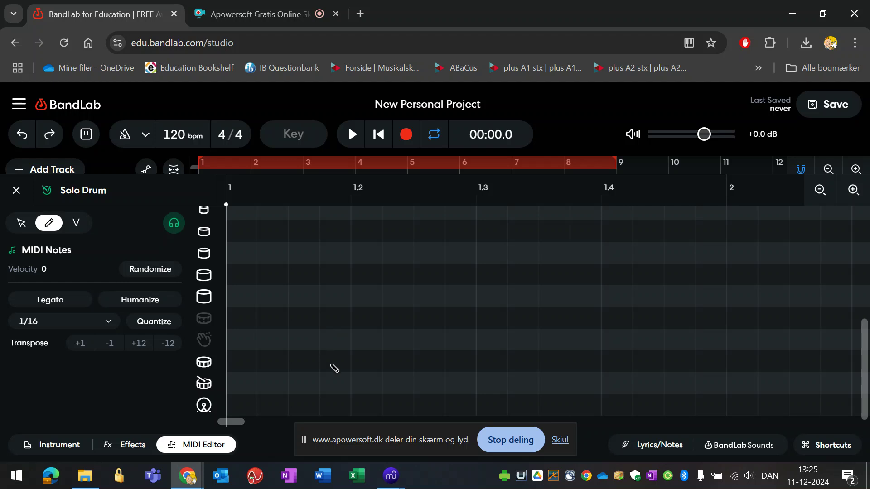
drag(249, 409, 334, 408)
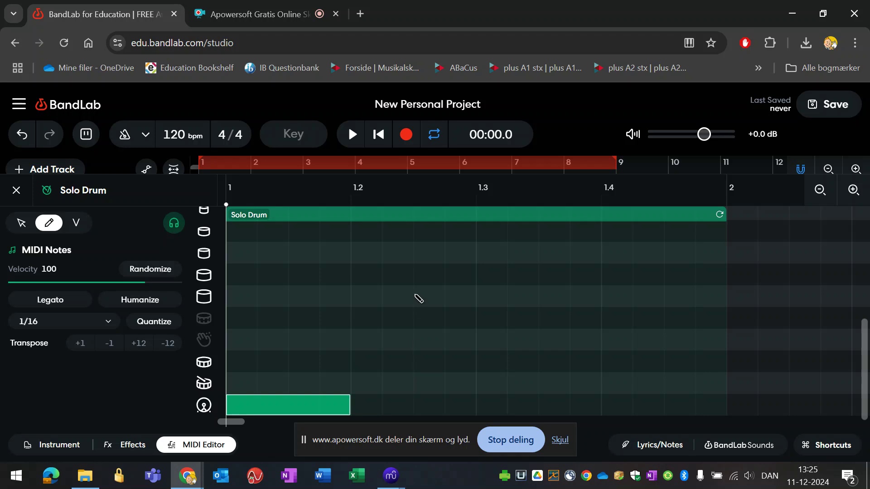
mouse_move(433, 405)
mouse_down()
mouse_move(557, 410)
mouse_move(470, 408)
mouse_move(581, 401)
mouse_move(559, 406)
mouse_up()
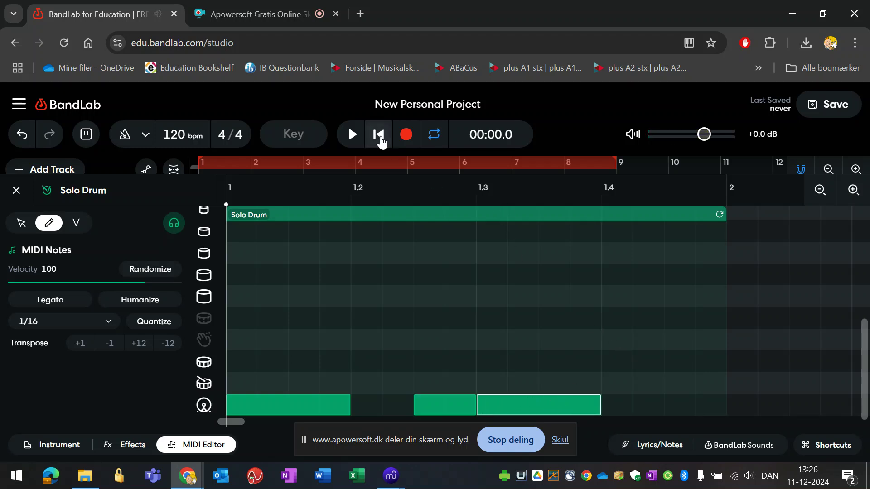
- Play the part back, then add a final bottom-row note near 1.4 trimmed to end at bar 2
click(351, 135)
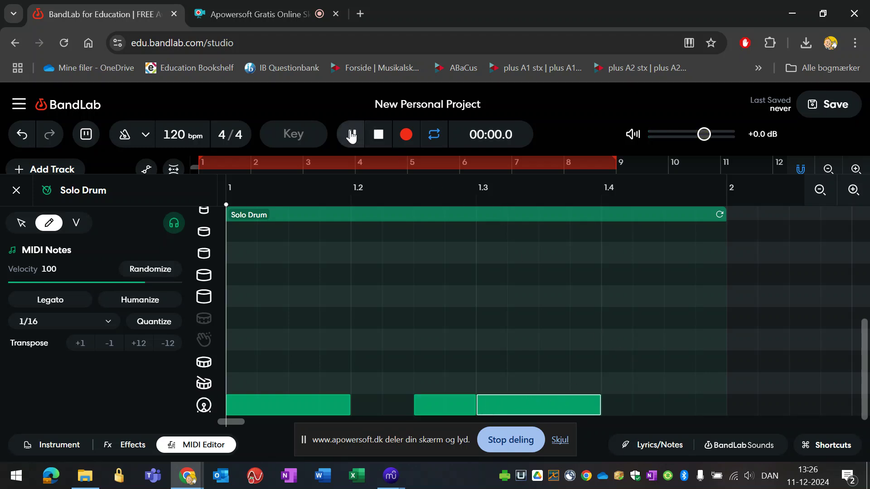
click(378, 134)
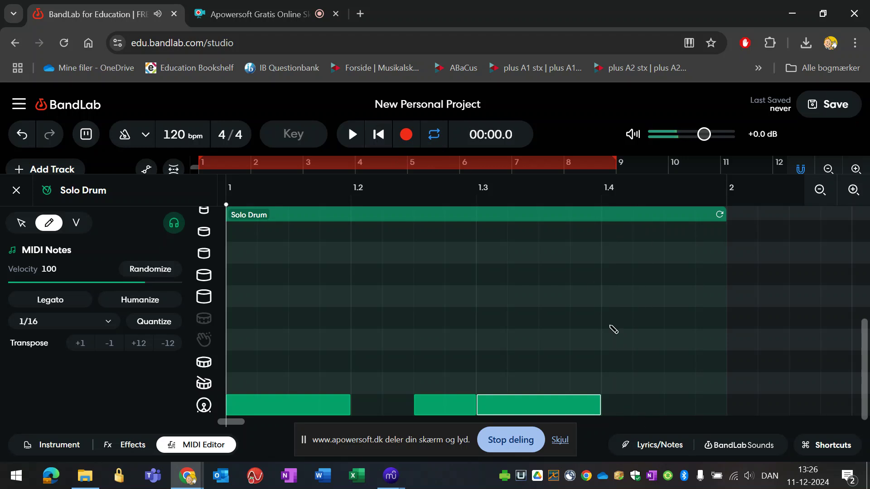
click(686, 406)
drag(686, 406, 704, 410)
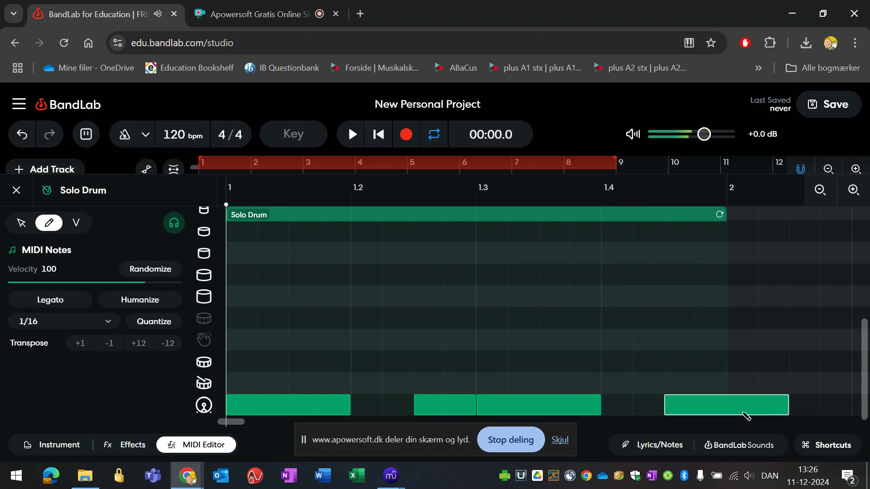
drag(789, 405, 749, 404)
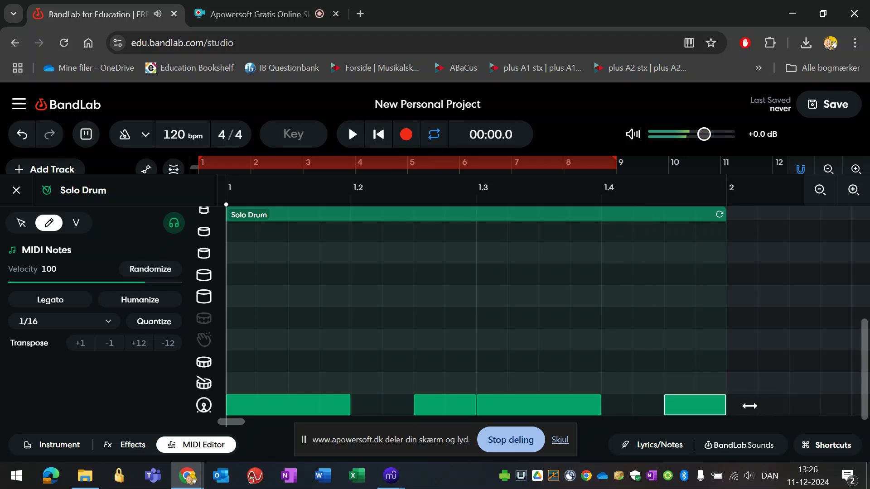
- Draw bottom-row notes from beat 2 to 2.3, mixing sixteenths with two-sixteenth hits
scroll(668, 334, right, 2)
scroll(667, 334, right, 5)
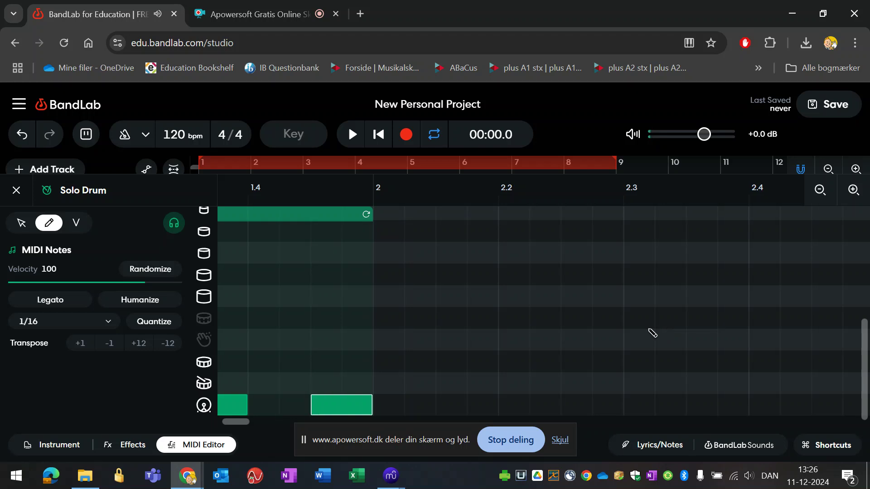
click(392, 408)
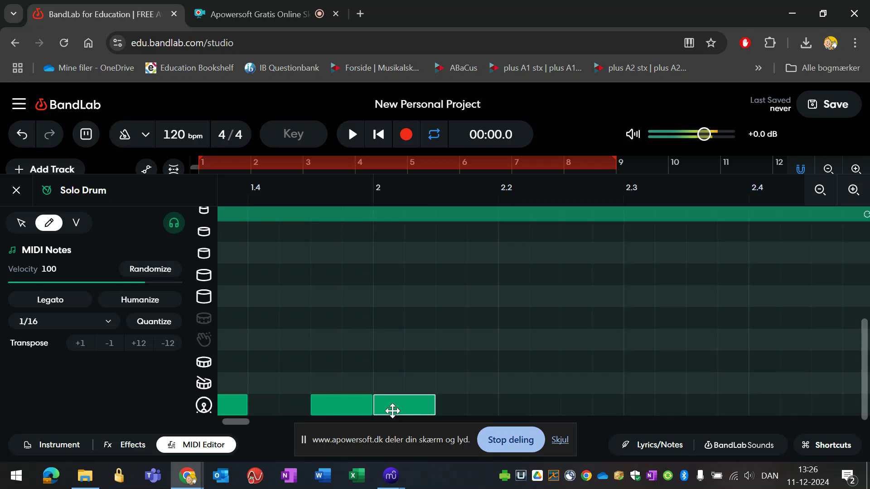
click(393, 408)
click(396, 410)
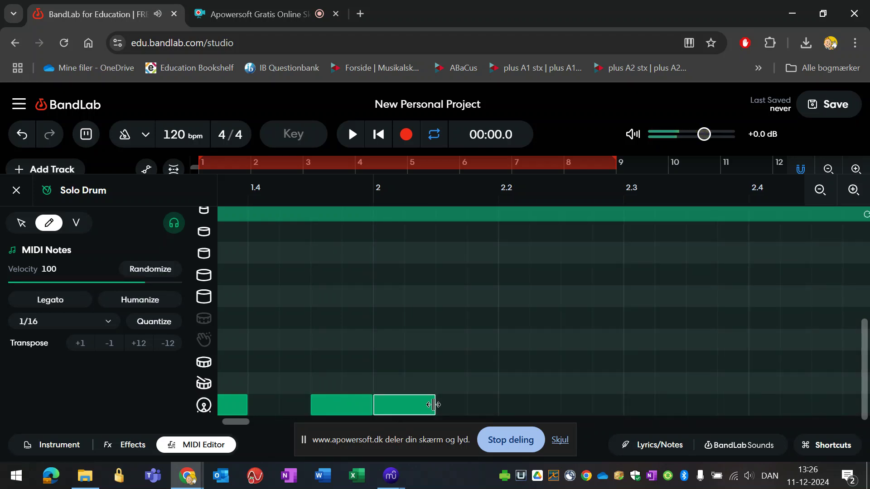
drag(433, 405, 405, 406)
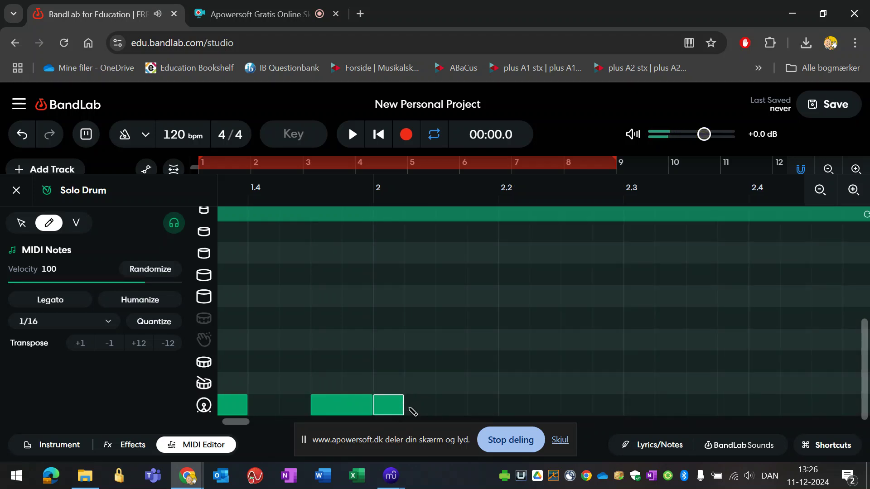
click(417, 406)
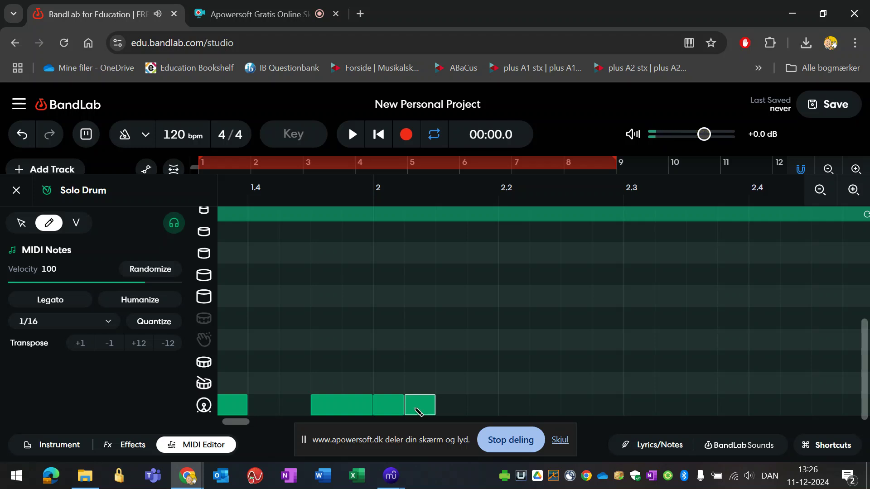
click(484, 405)
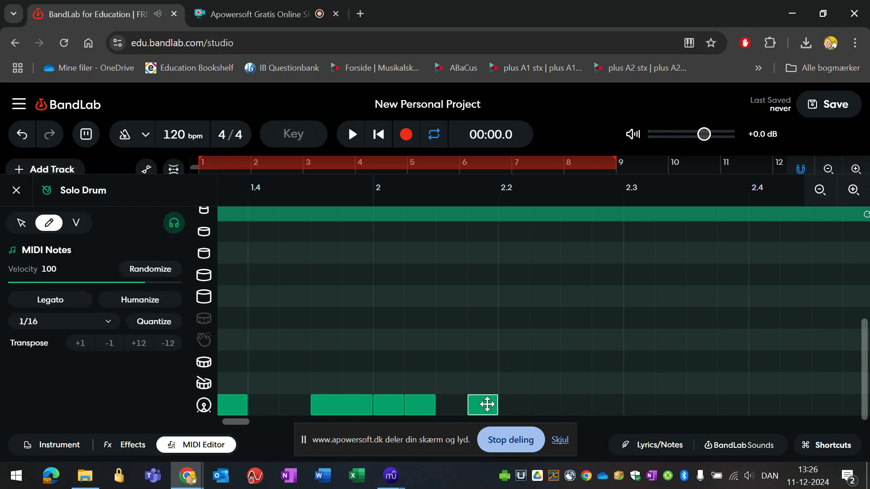
click(512, 405)
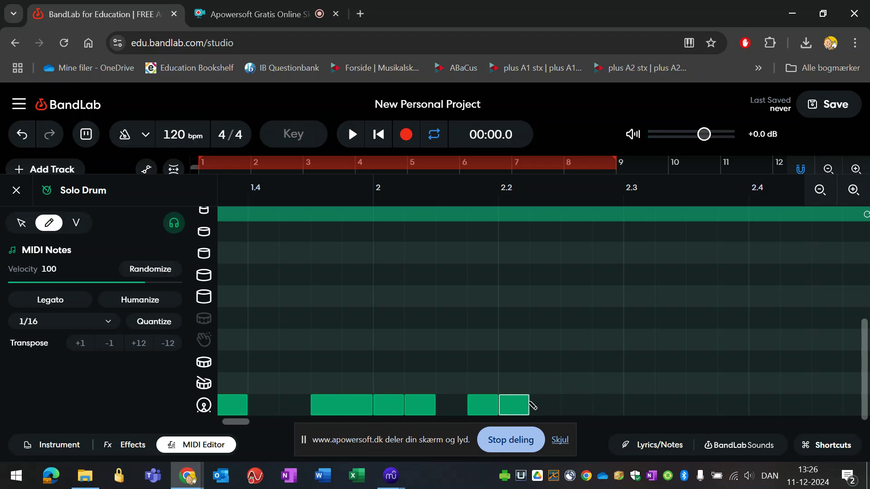
drag(529, 401, 555, 405)
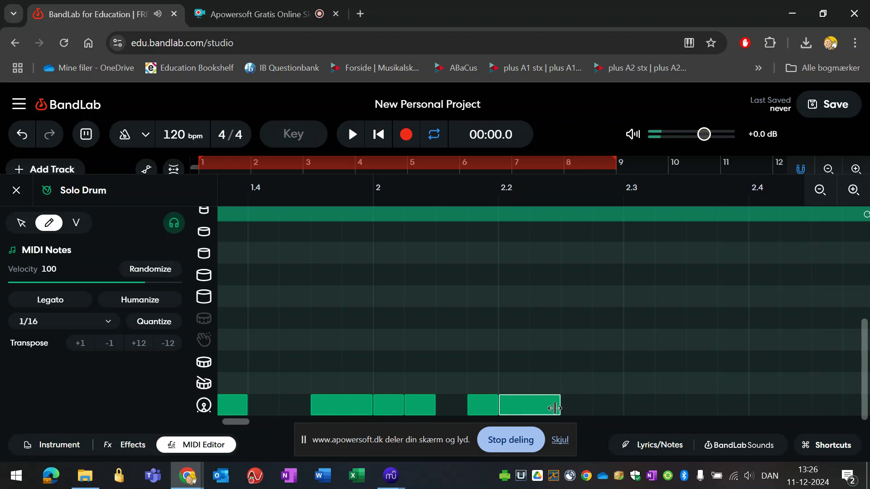
click(577, 410)
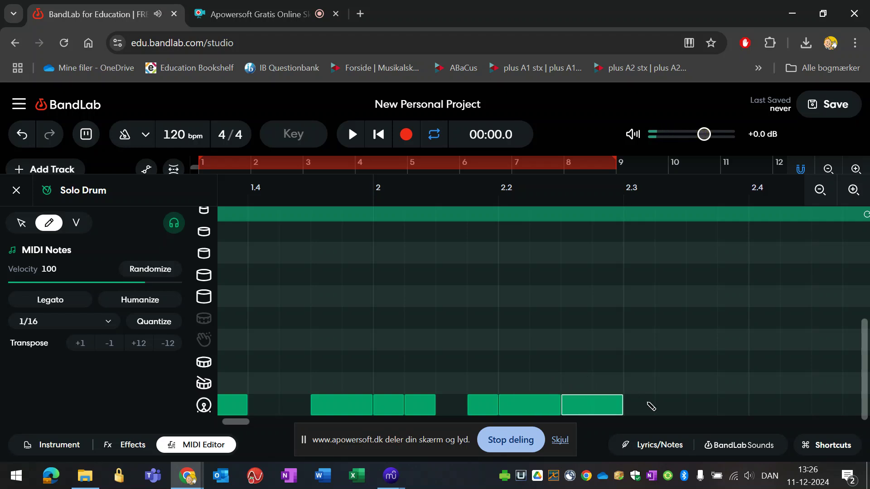
- Switch the grid to 1/8T and draw triplet drum notes from 2.3 to the end of bar 2
right_click(670, 336)
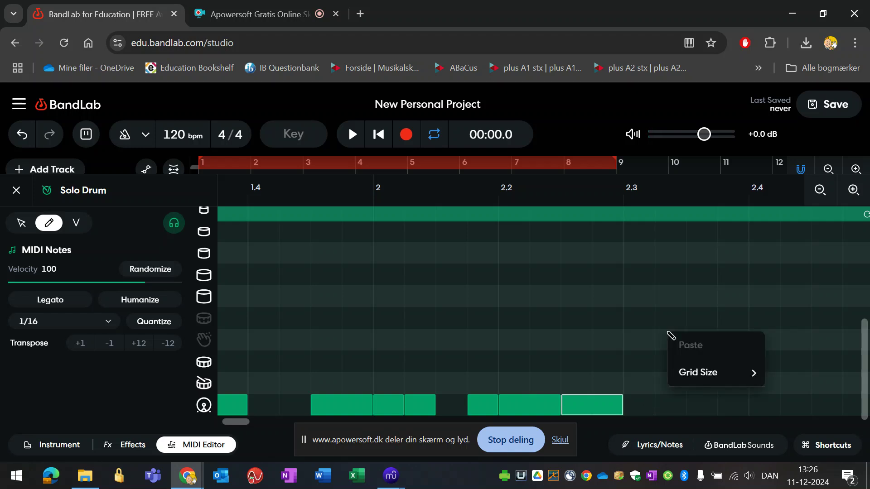
mouse_move(697, 380)
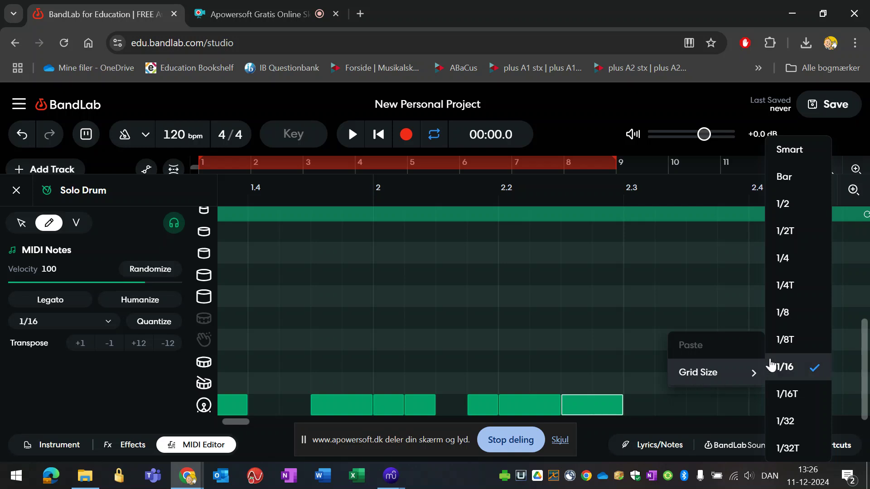
click(800, 341)
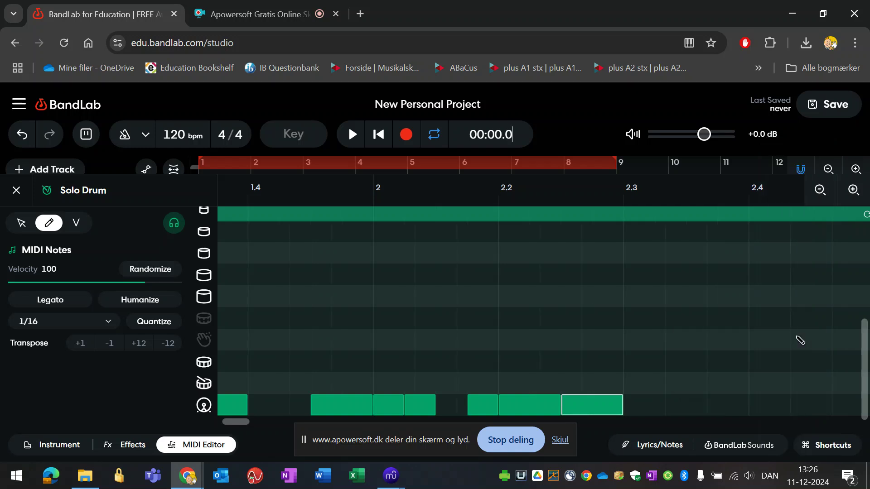
click(644, 408)
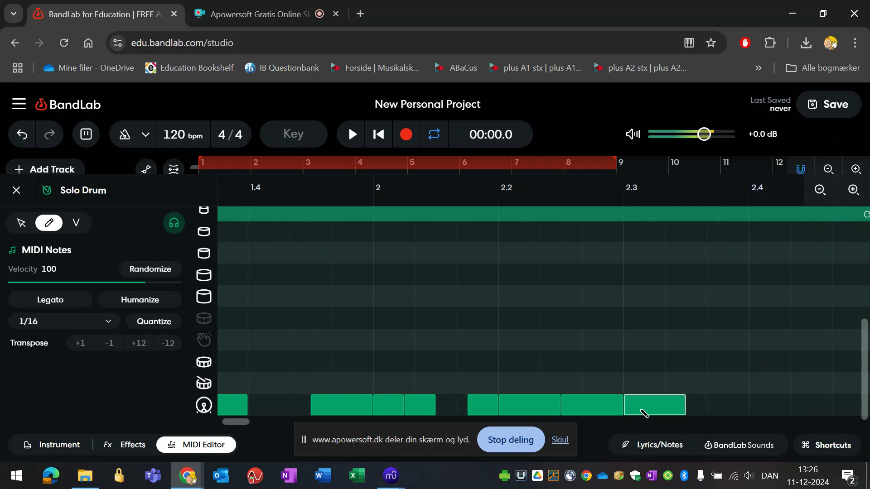
drag(678, 407, 673, 404)
click(672, 404)
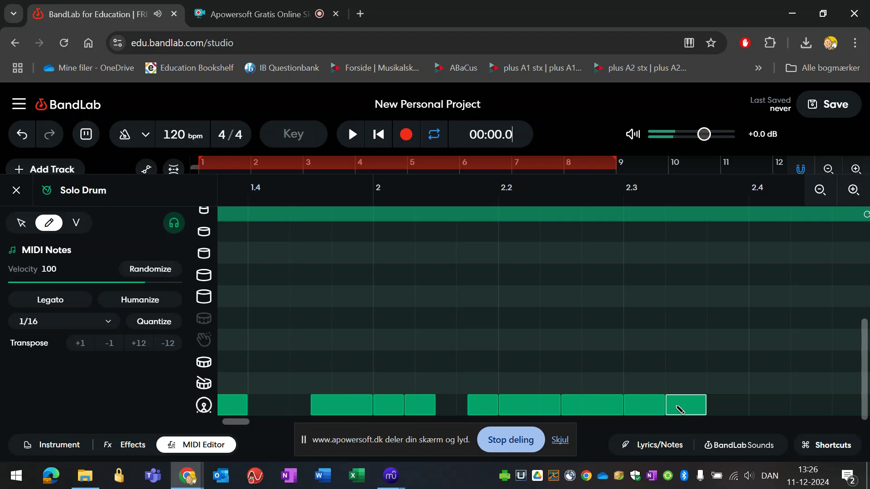
click(733, 406)
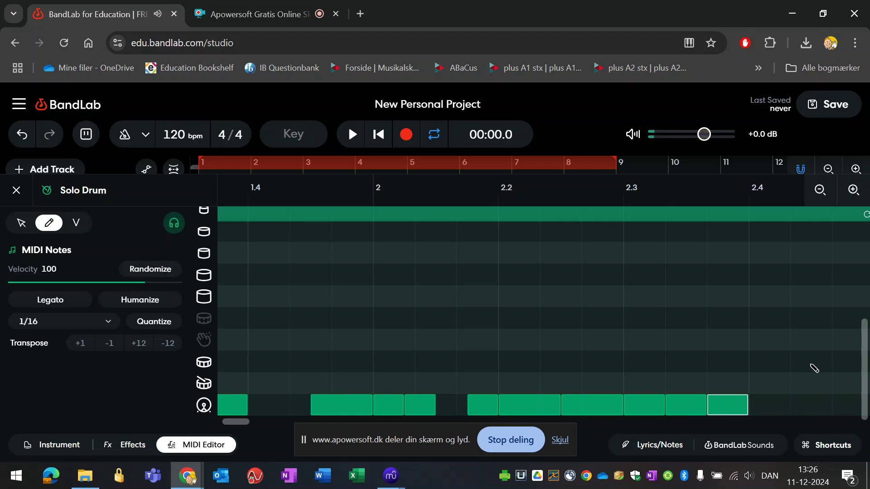
click(782, 405)
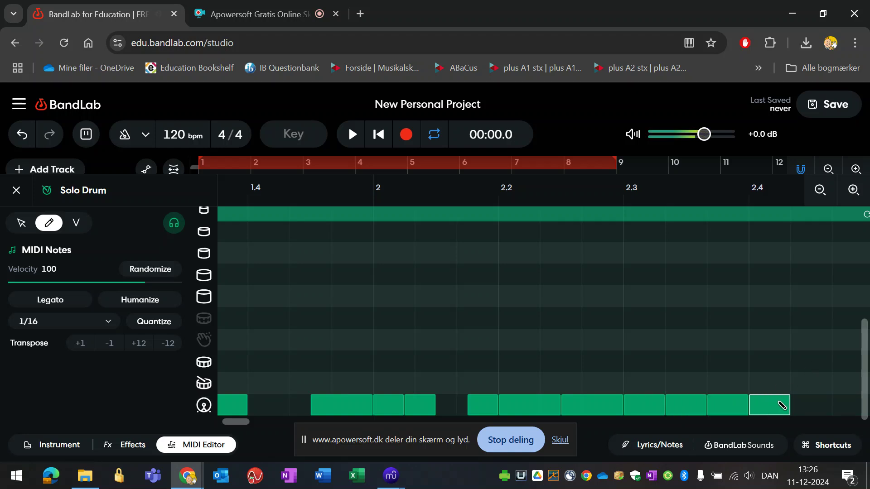
click(817, 405)
click(856, 405)
- Set the grid to 1/4T, add bar-3 notes at beats 3 and 3.2 reaching 3.3, and close the editor
scroll(744, 356, right, 5)
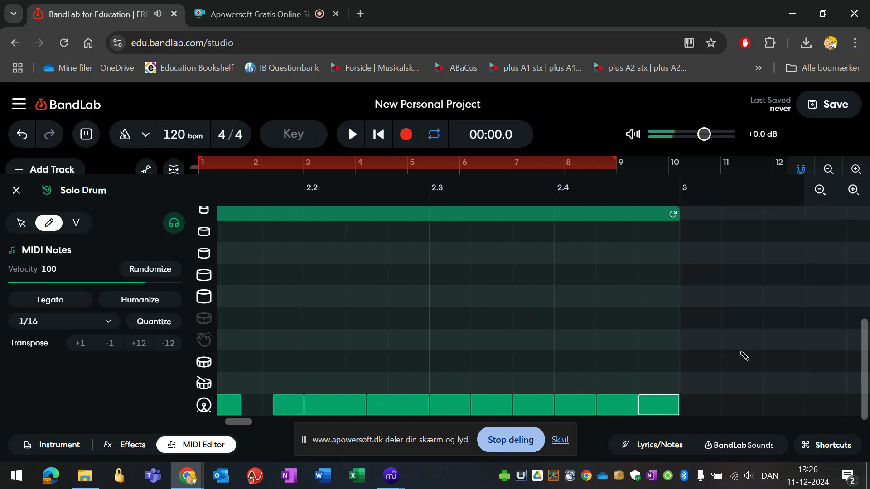
right_click(493, 324)
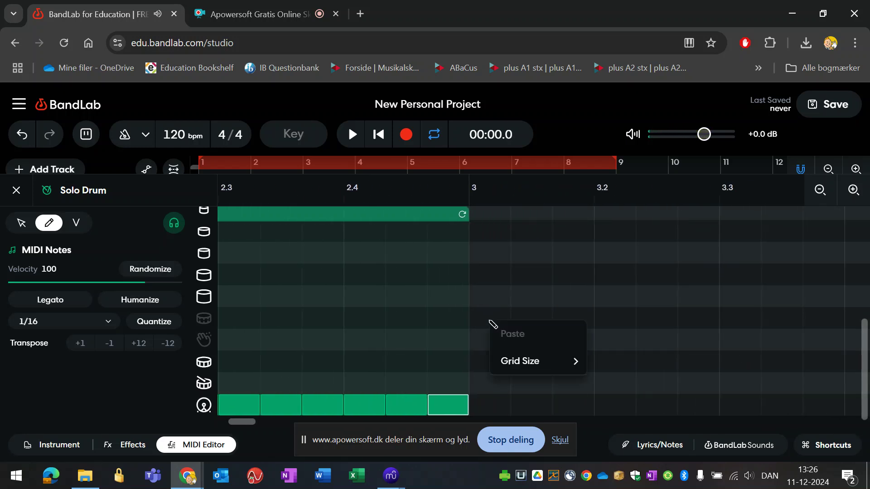
mouse_move(542, 363)
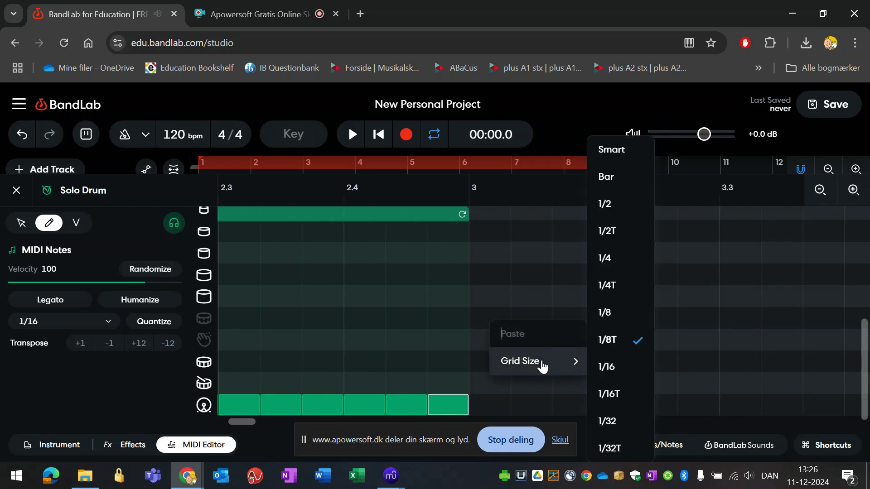
click(638, 284)
click(493, 408)
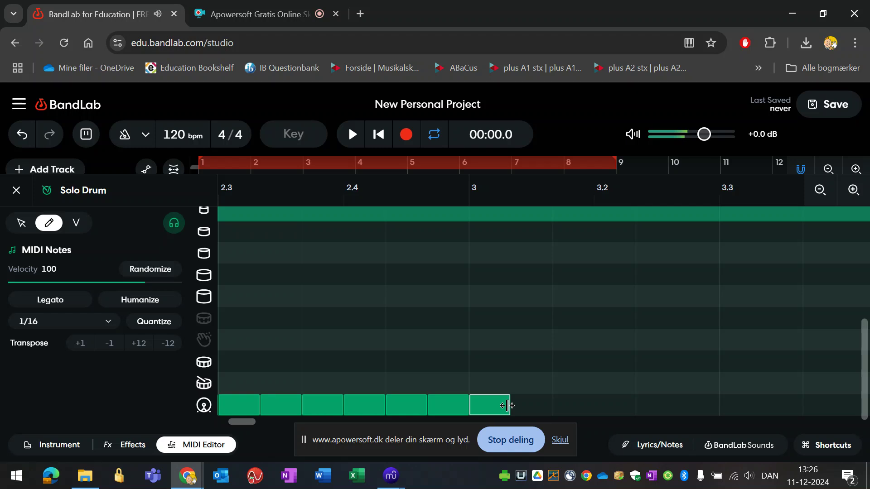
drag(509, 404, 551, 405)
click(587, 404)
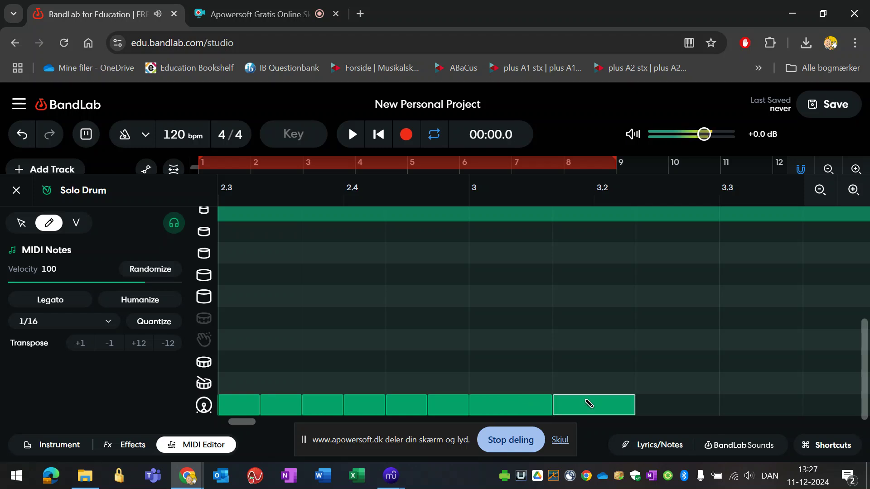
click(665, 406)
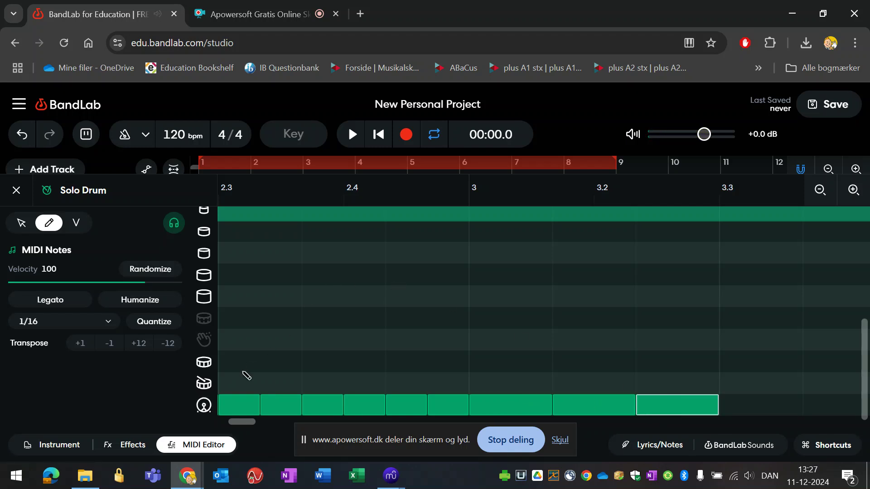
click(195, 444)
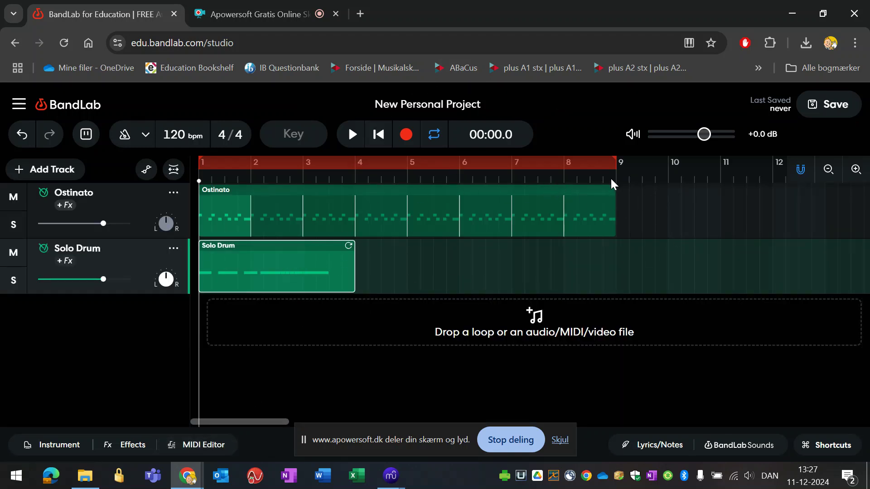
- Shorten the Ostinato region and the loop to end at bar 4, then play it through
drag(606, 188, 351, 189)
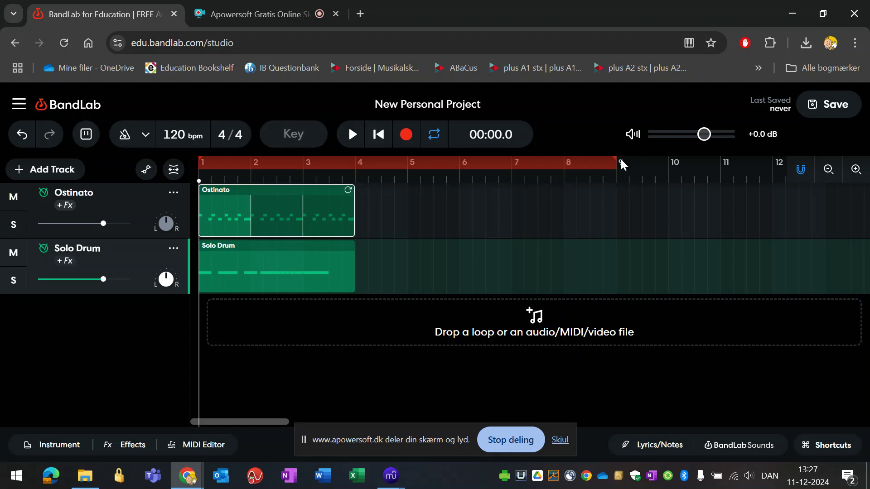
drag(614, 162, 356, 164)
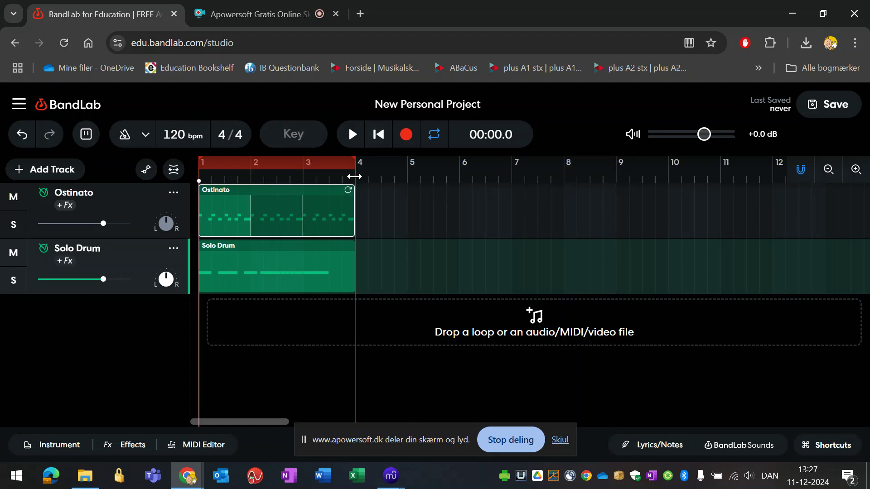
click(353, 134)
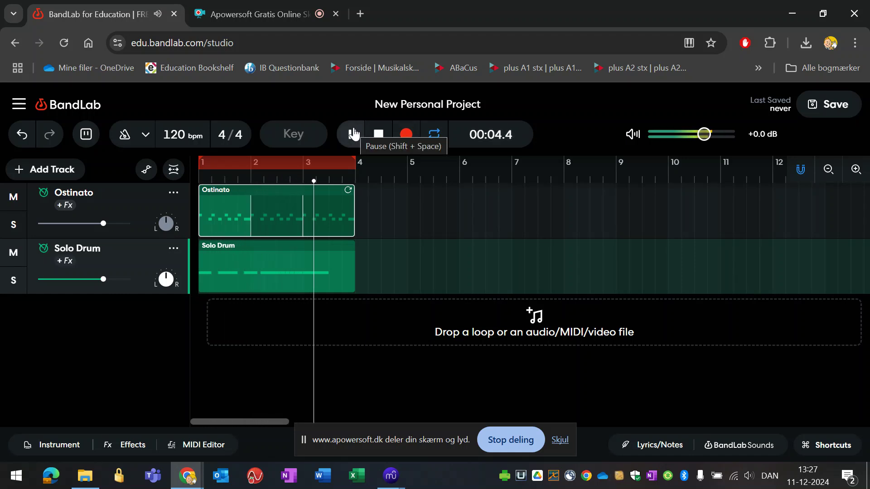
click(379, 134)
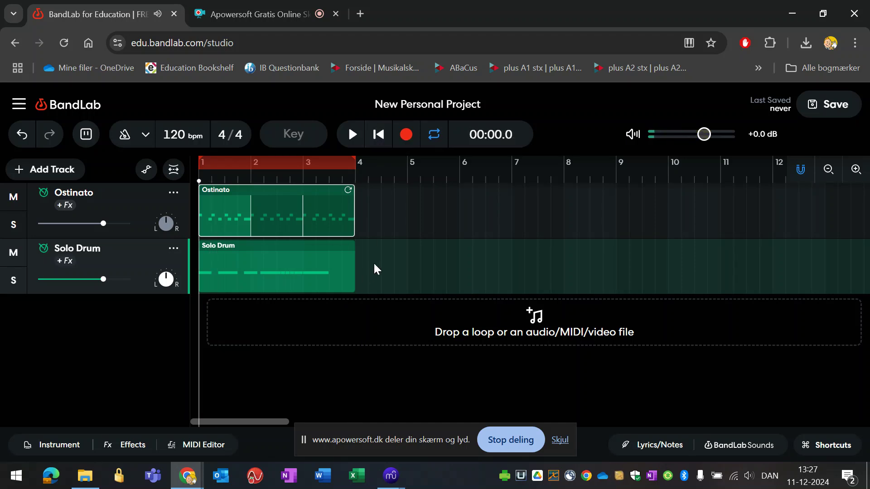
click(351, 262)
- Add two notes in Solo Drum's lowest drum lane near beat 3.4, then close the editor
double_click(351, 261)
scroll(684, 326, right, 5)
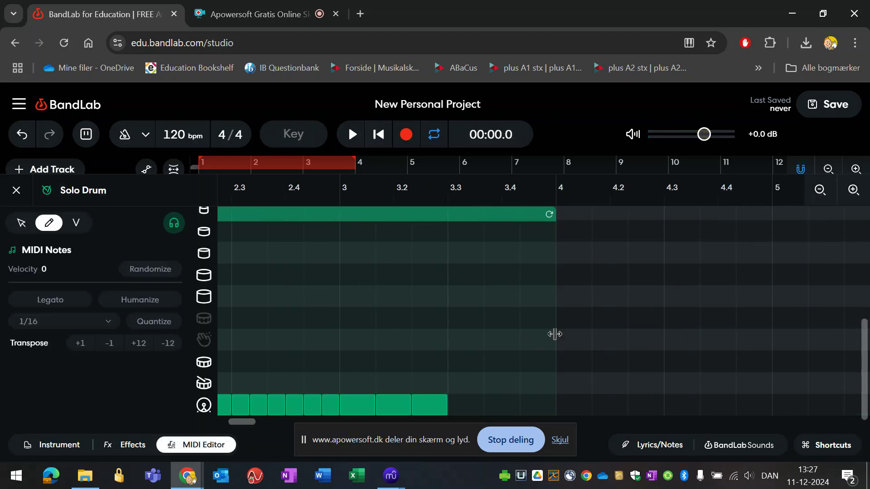
click(499, 405)
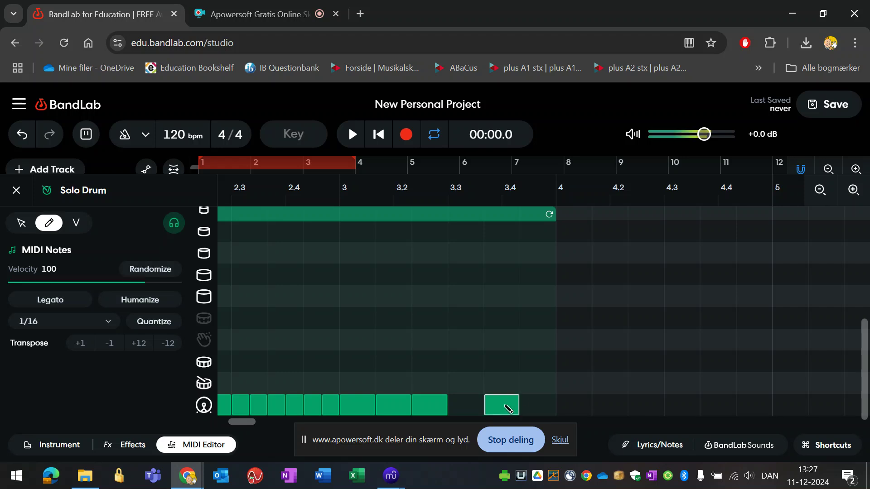
click(537, 405)
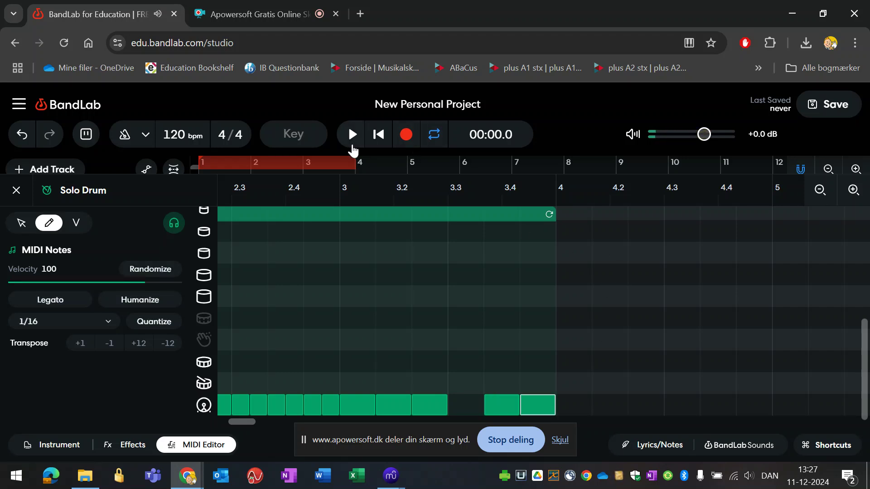
click(190, 450)
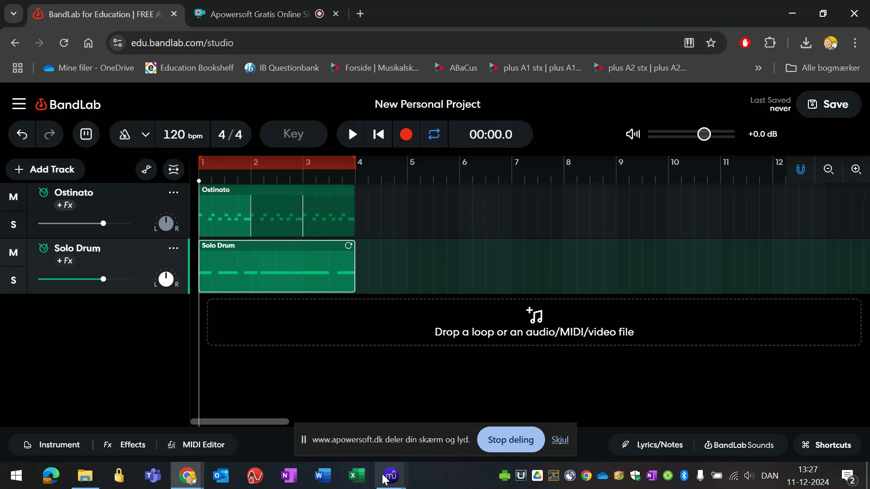
- Close Region (3).mid, the Untitled score and Region (2).mid in MuseScore without saving
mouse_move(388, 482)
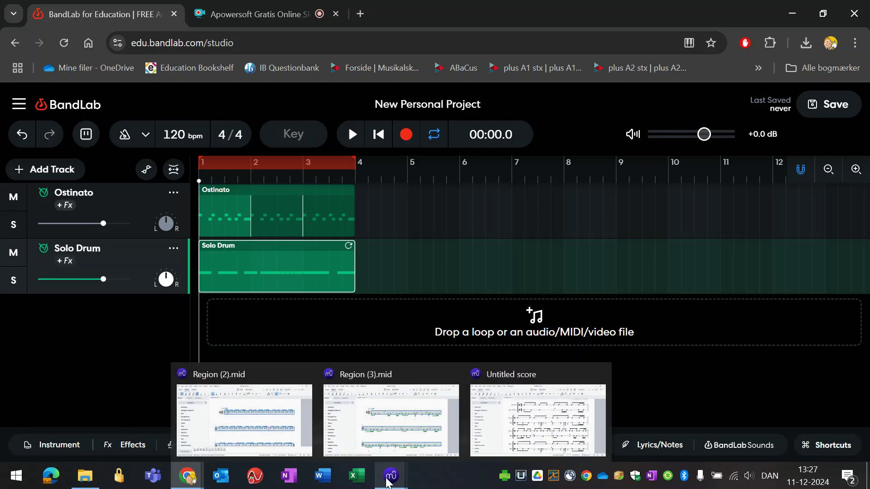
click(388, 482)
right_click(388, 482)
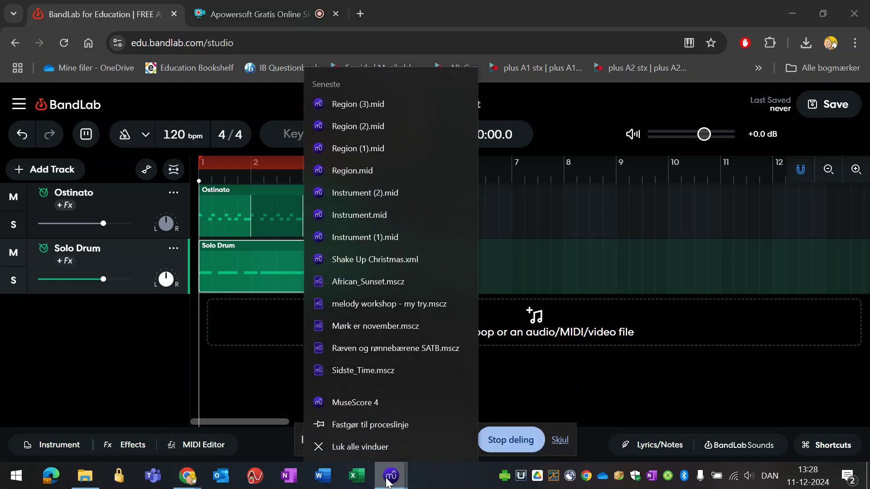
click(379, 444)
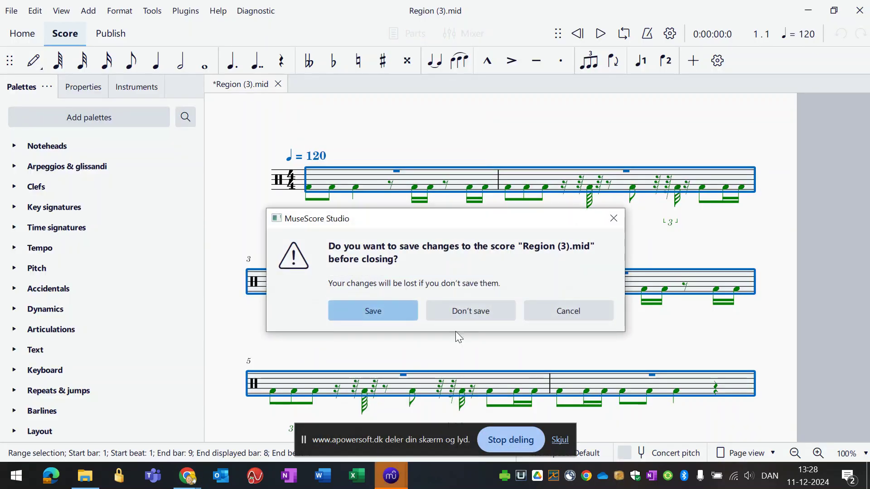
click(501, 310)
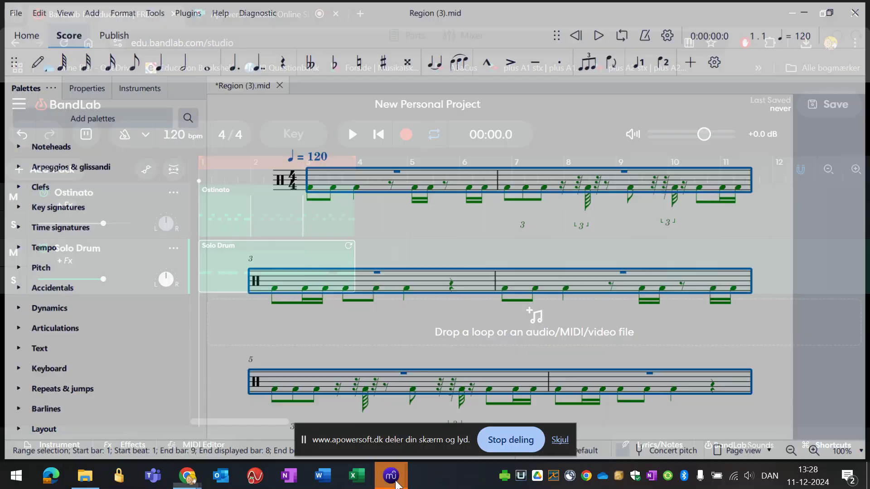
mouse_move(394, 482)
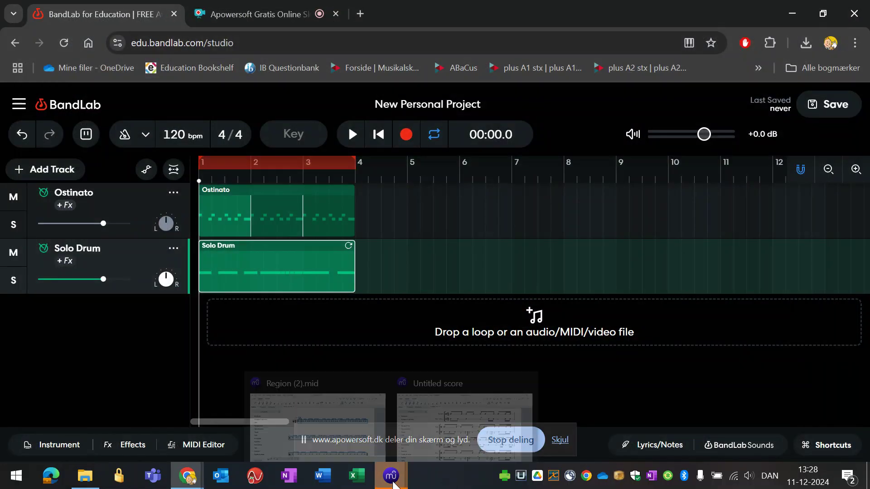
click(525, 374)
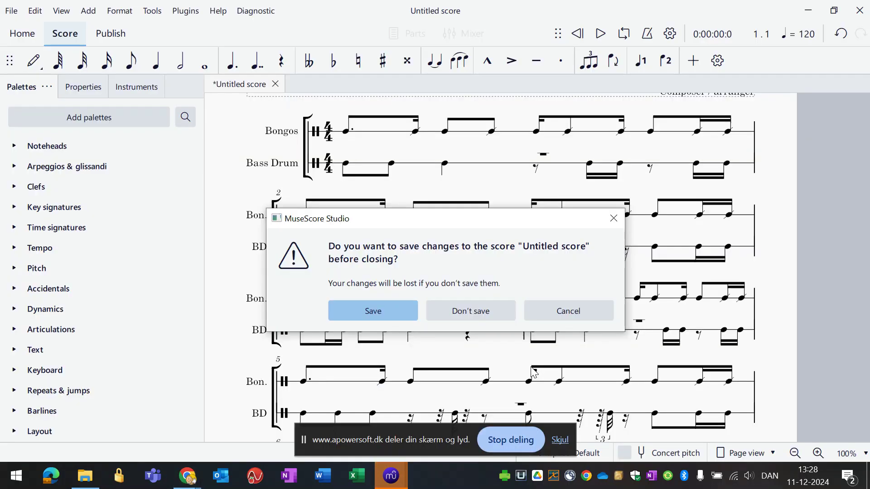
click(491, 307)
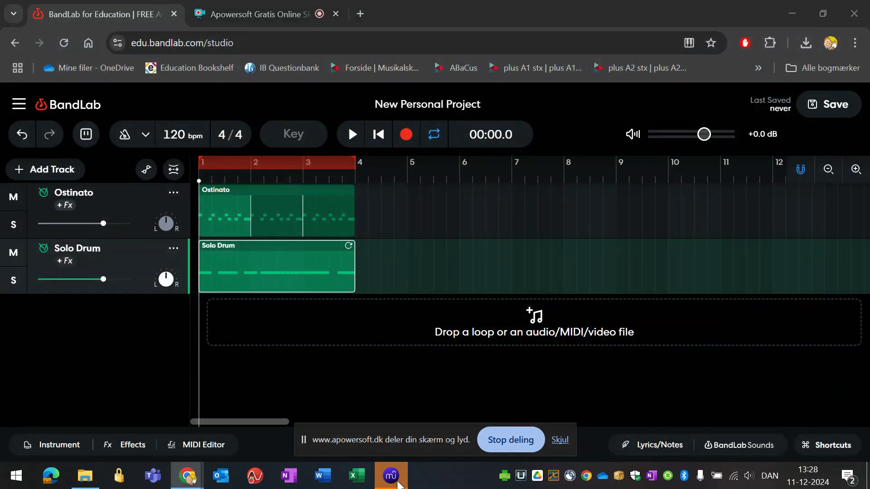
click(398, 484)
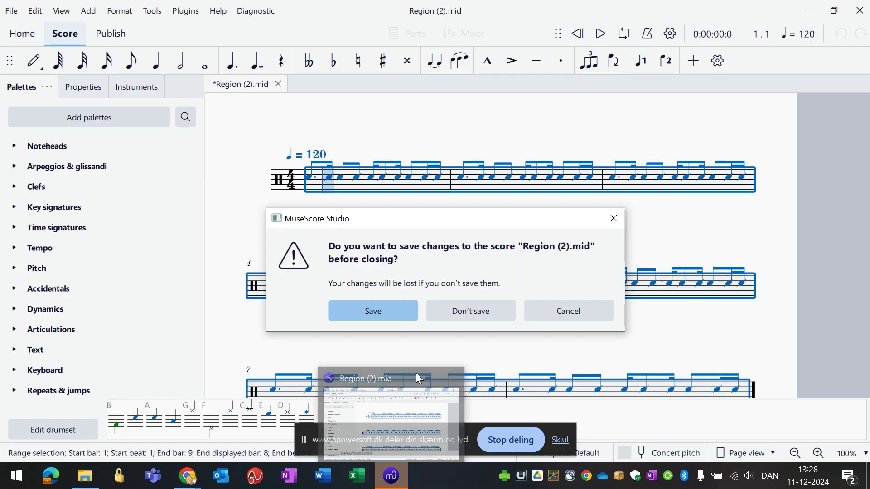
click(475, 308)
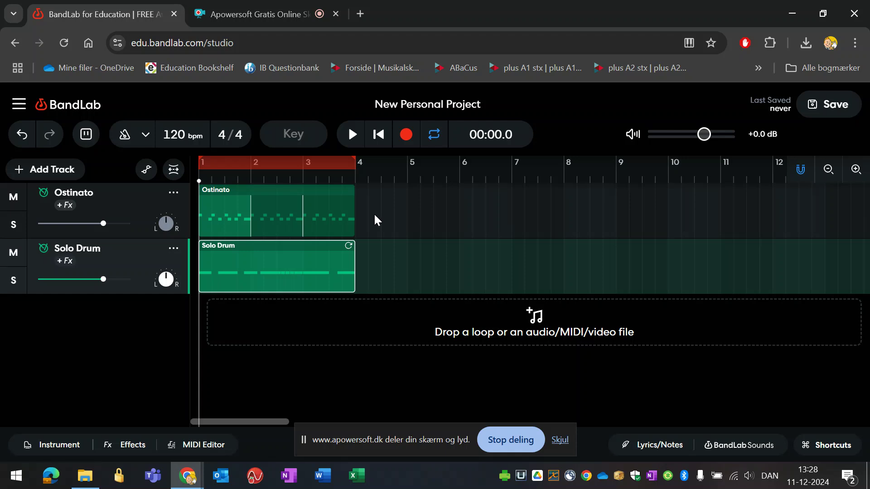
- Merge the Ostinato pieces into a single region
click(261, 209)
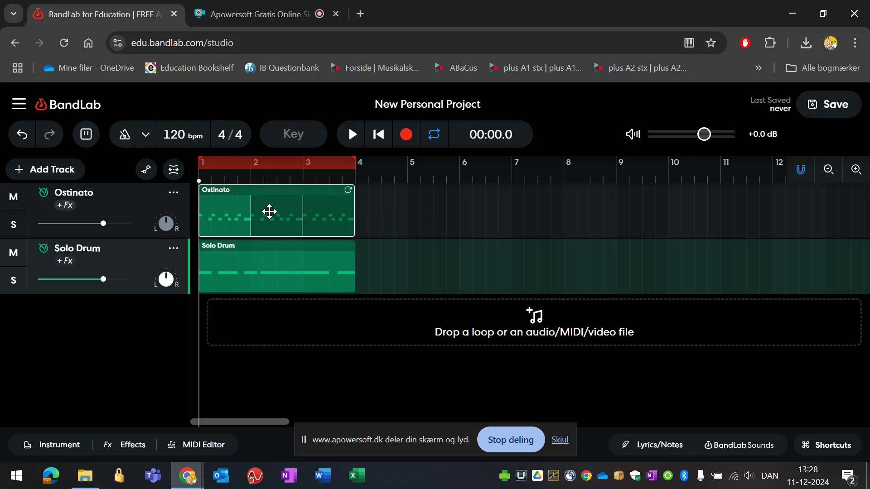
click(392, 219)
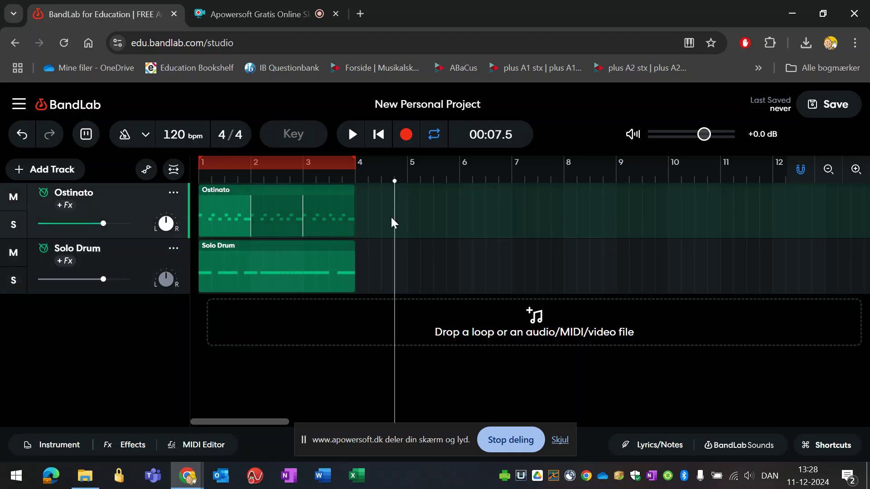
right_click(327, 217)
click(504, 218)
click(278, 213)
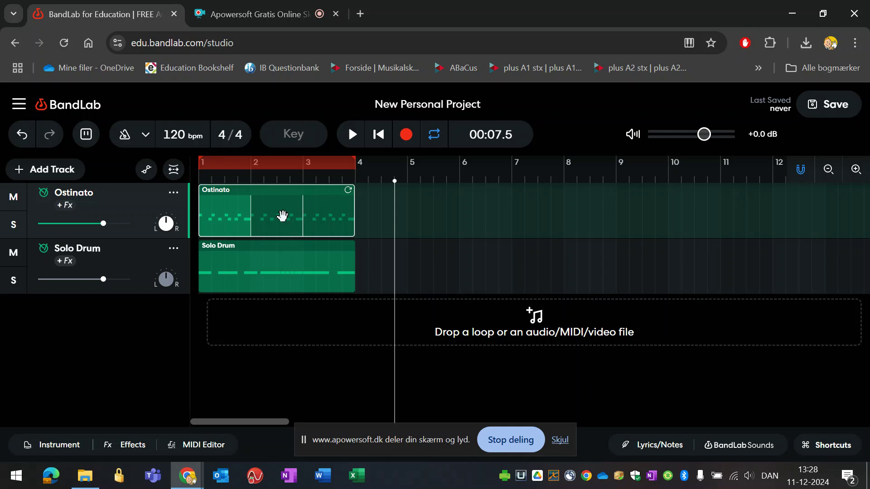
right_click(282, 216)
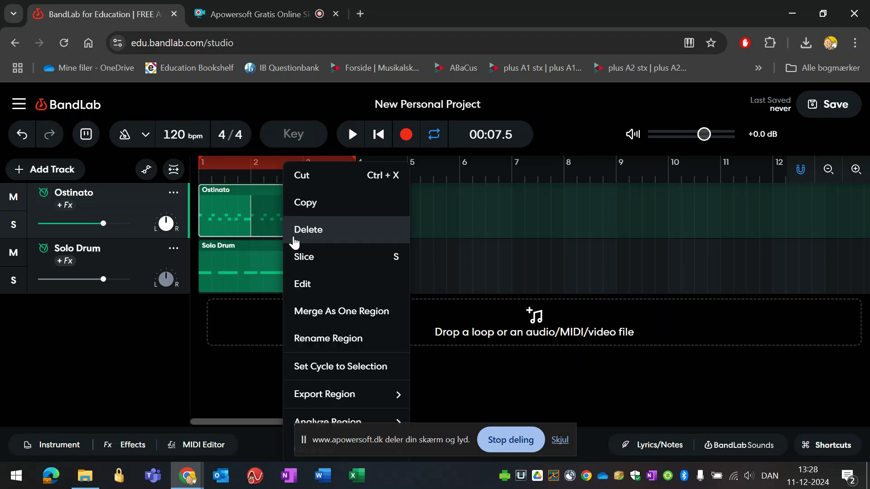
click(326, 313)
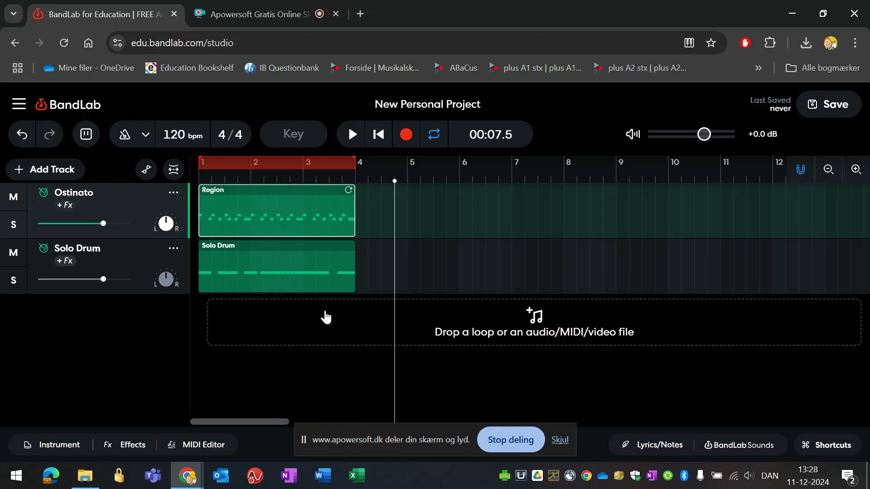
- Export the merged Ostinato region as a MIDI file
right_click(283, 265)
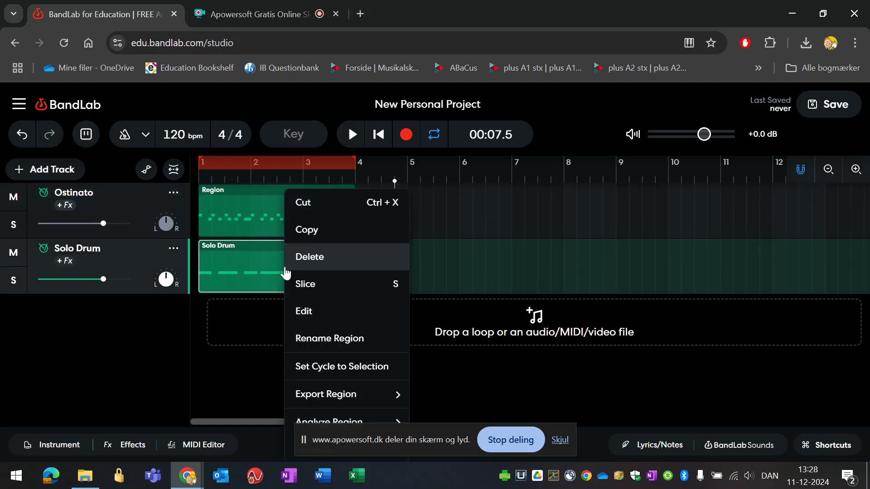
click(402, 278)
click(249, 211)
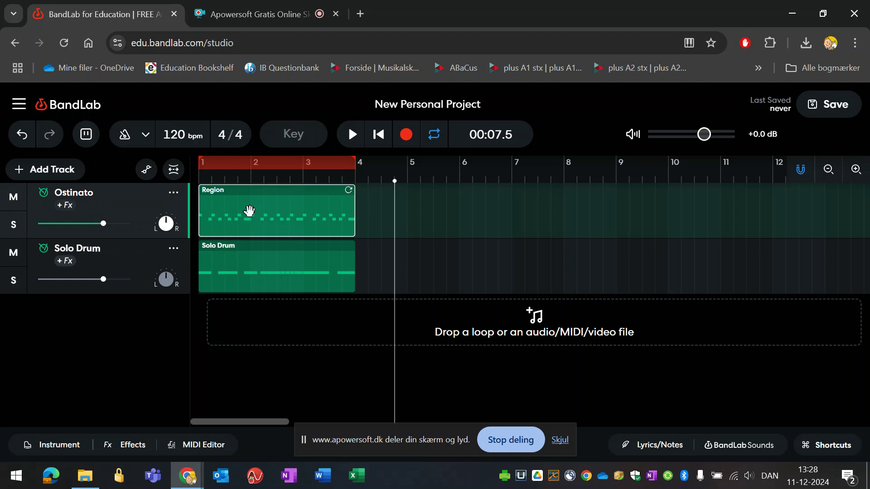
right_click(249, 211)
mouse_move(343, 398)
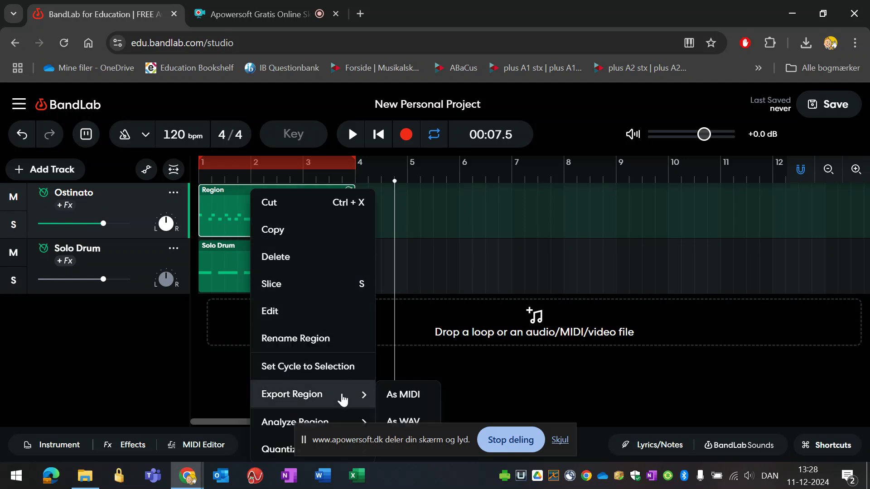
click(408, 397)
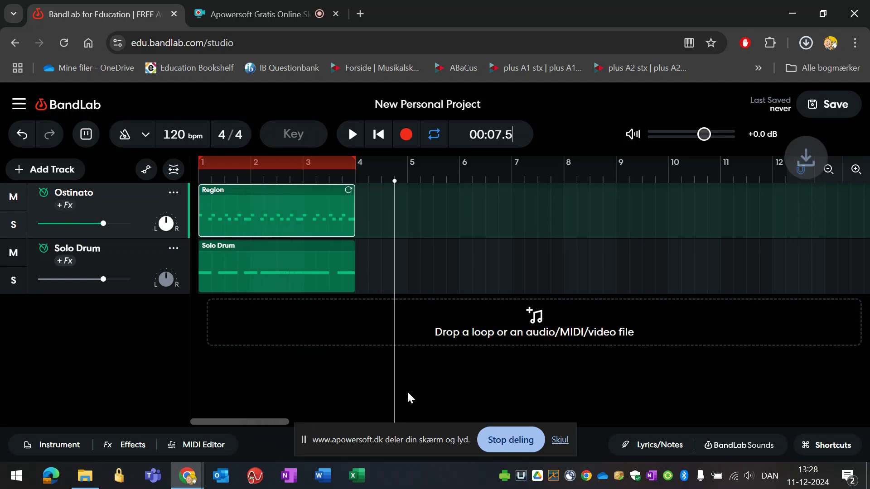
- Export the Solo Drum region as MIDI, keeping its name unchanged
right_click(280, 263)
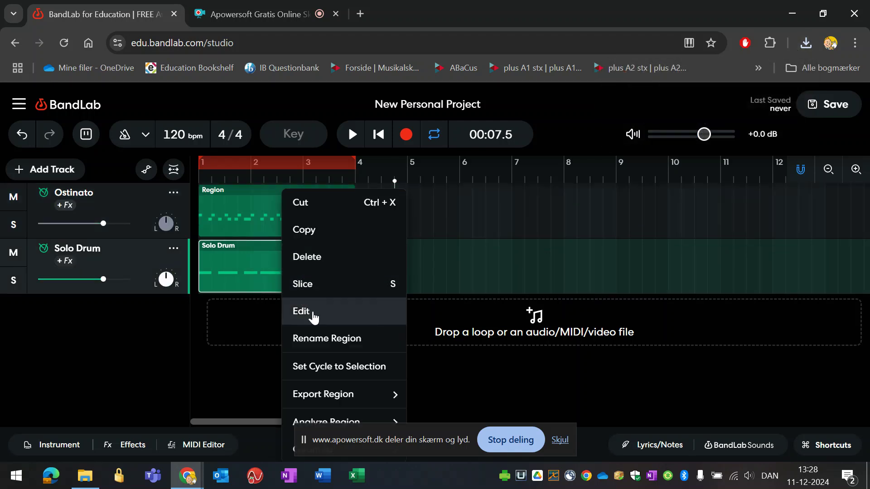
click(325, 340)
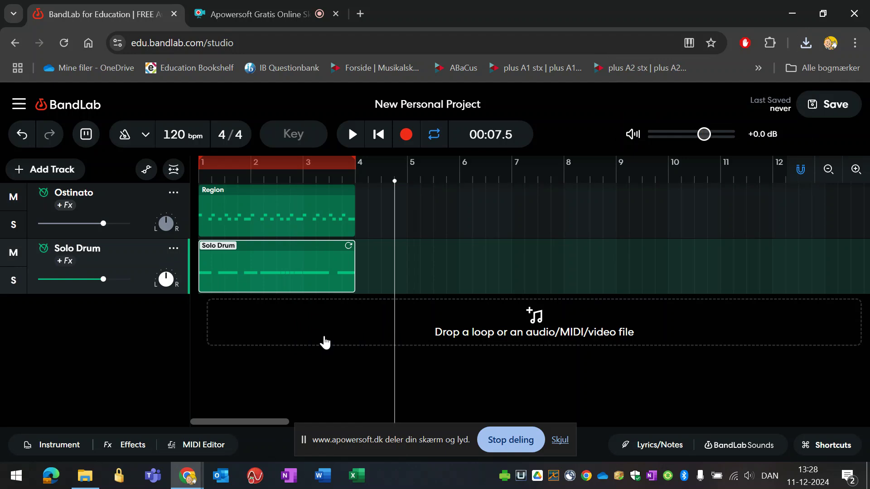
click(298, 284)
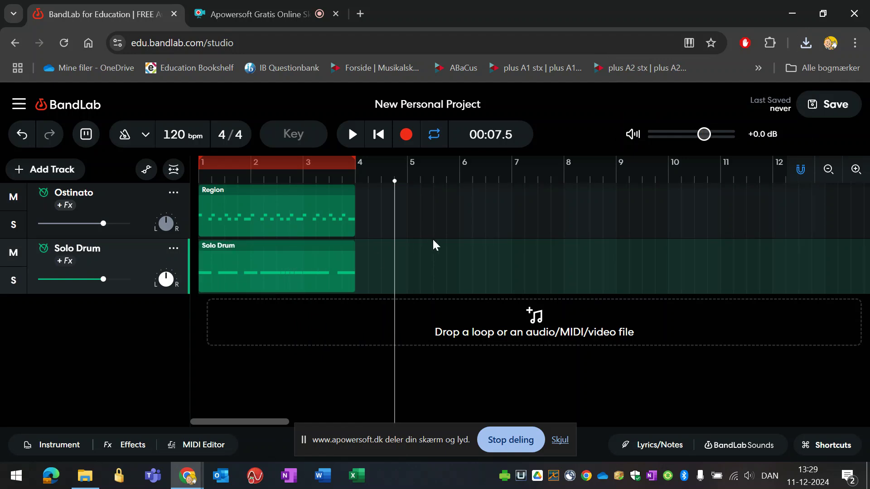
right_click(322, 252)
mouse_move(392, 394)
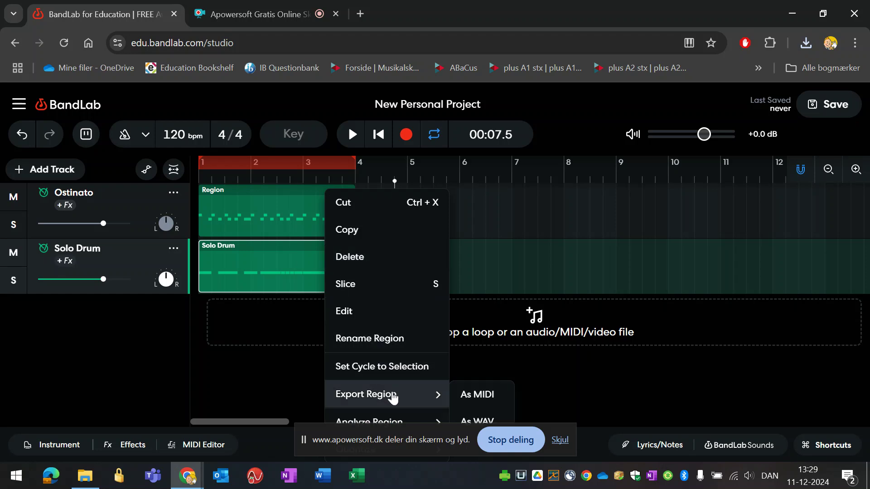
click(472, 394)
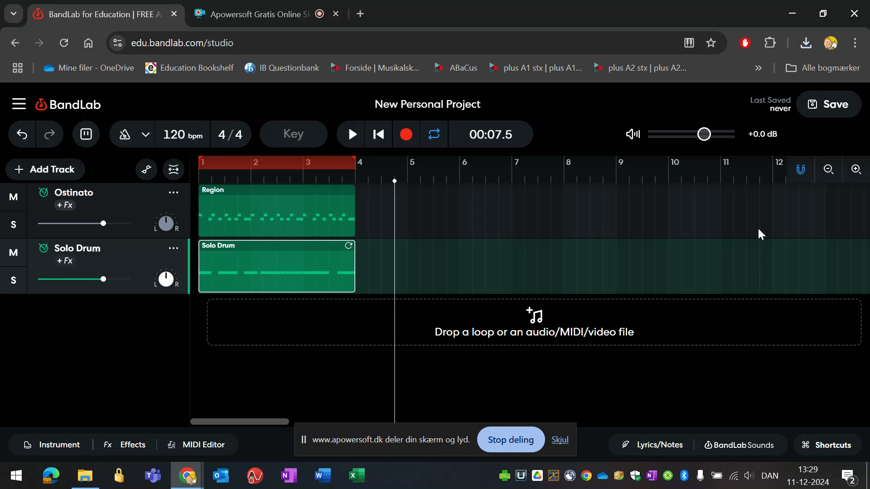
- Open the Downloads folder (Overførsler) in File Explorer
click(805, 41)
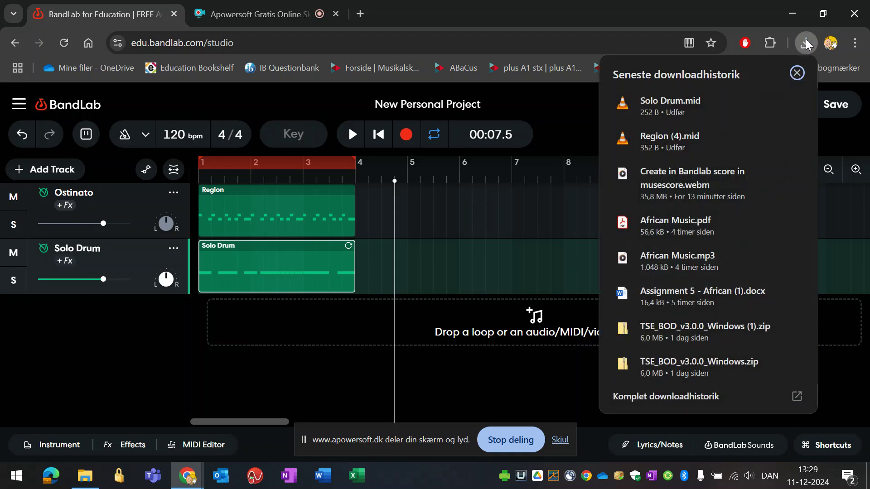
click(362, 383)
click(89, 479)
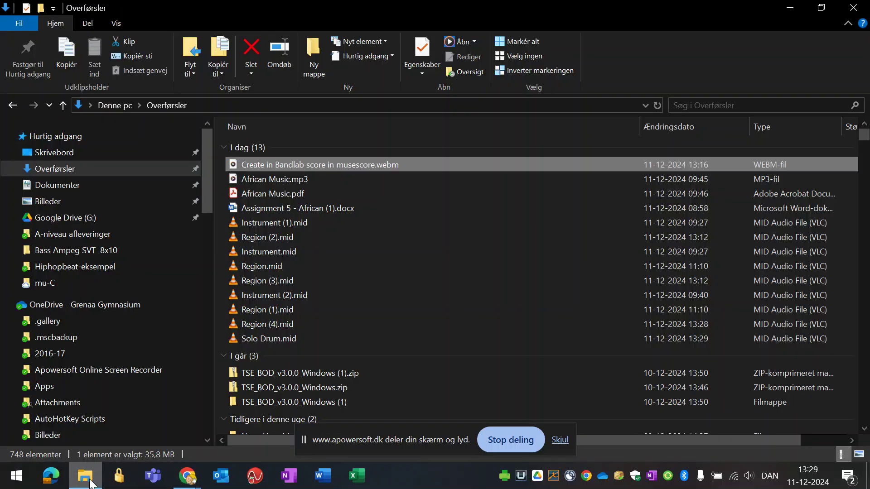
click(58, 170)
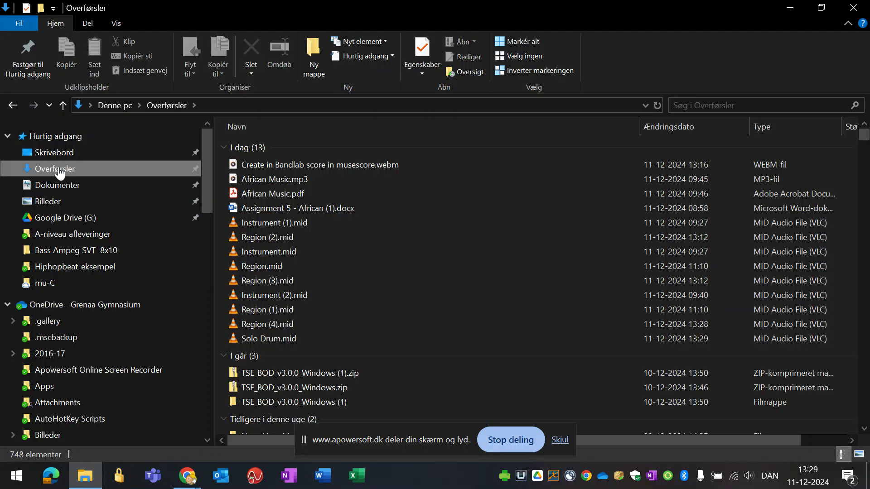
scroll(388, 256, down, 6)
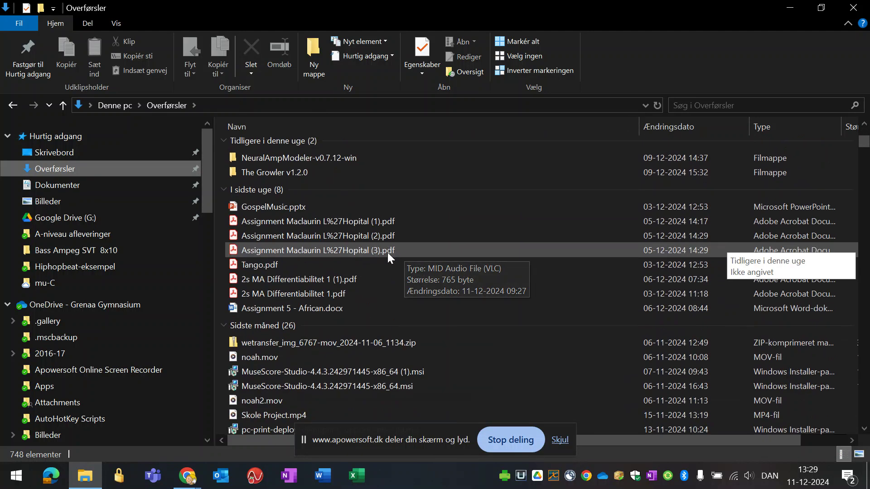
scroll(388, 256, up, 6)
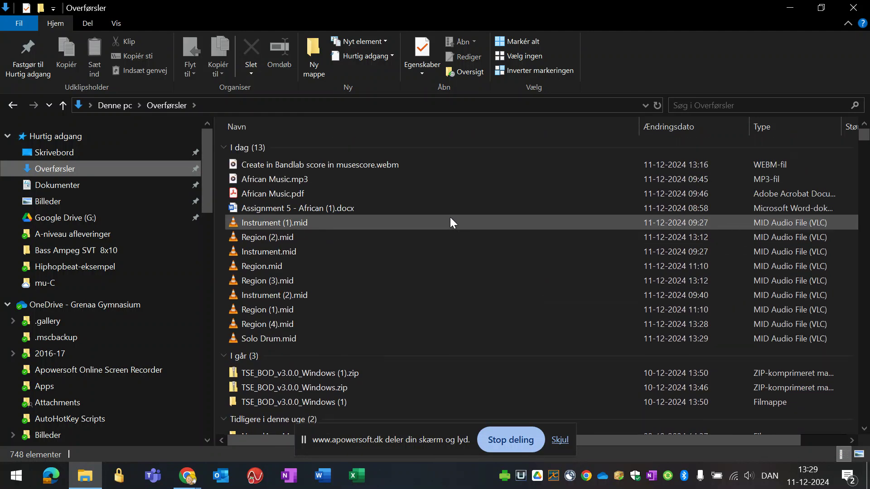
- Sort Downloads by Ændringsdato with newest first, comparing it against the BandLab project
click(713, 128)
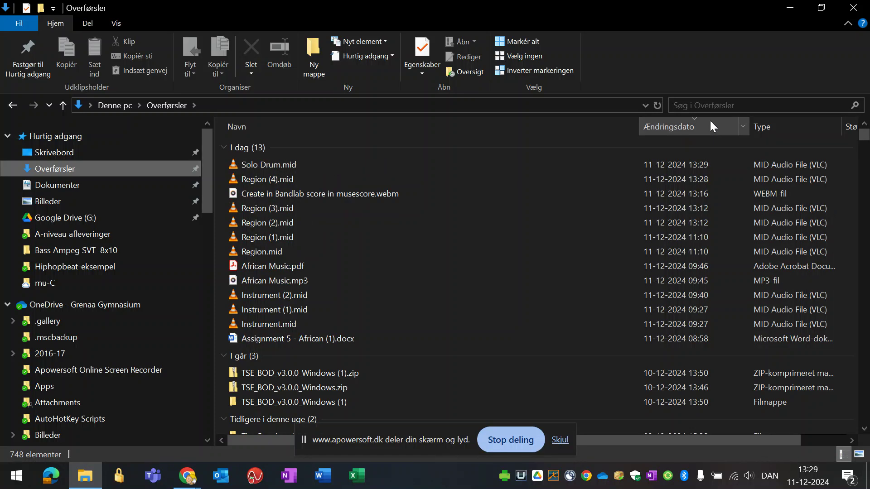
click(712, 127)
click(710, 126)
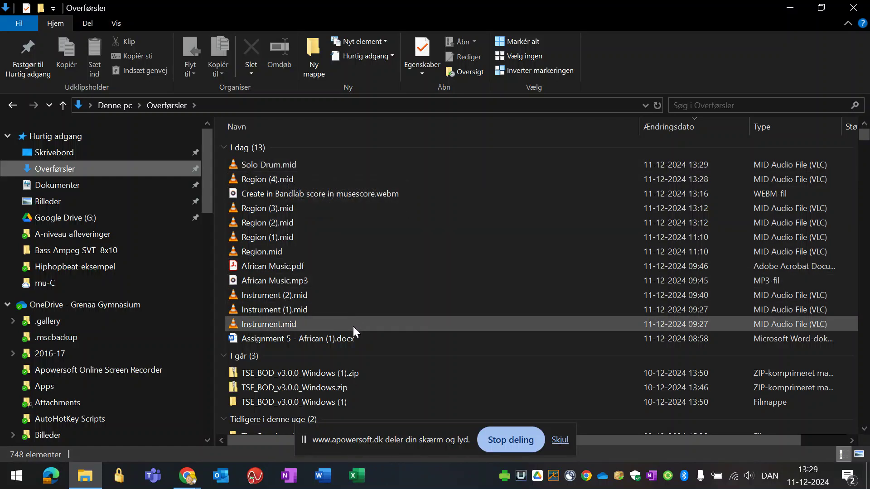
key(alt+Tab)
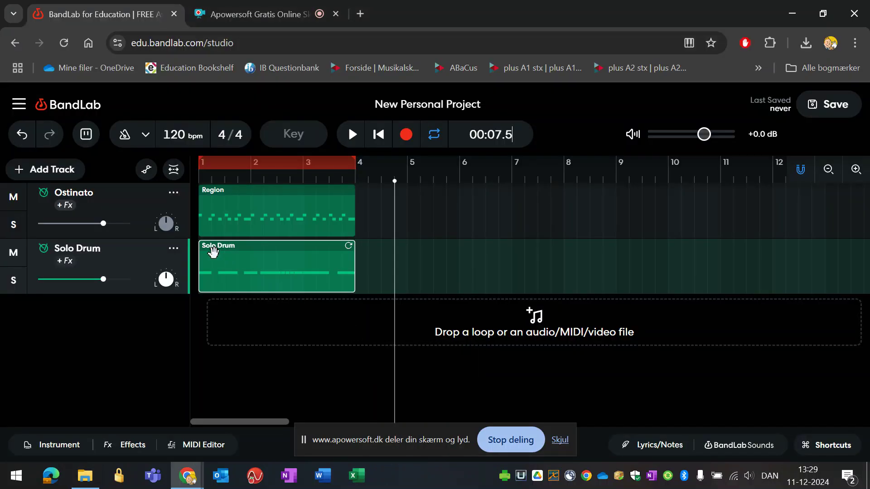
key(alt+Tab)
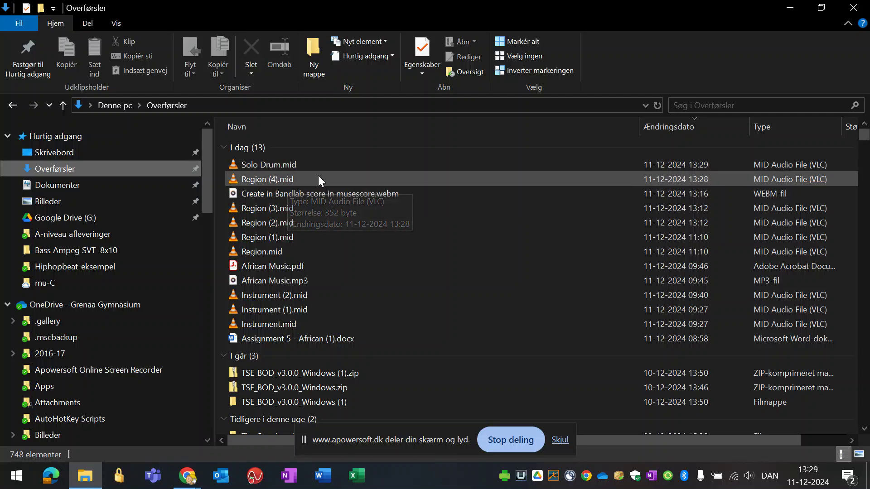
mouse_move(319, 180)
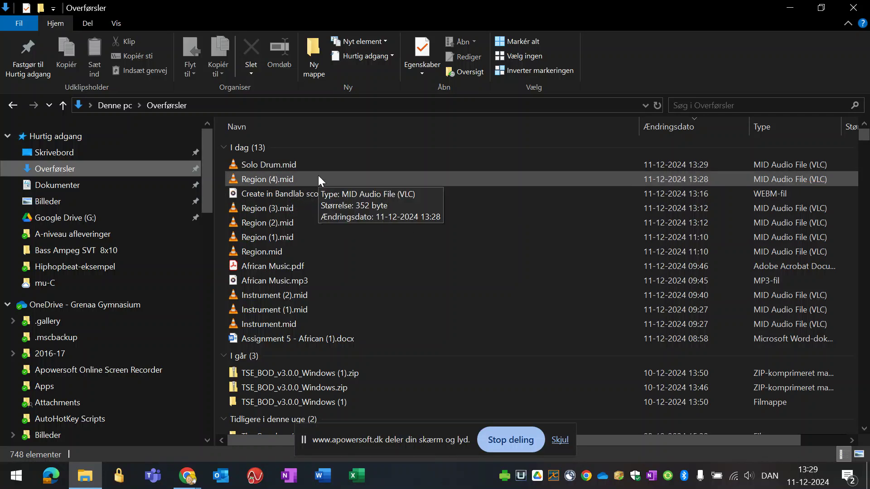
key(alt+Tab)
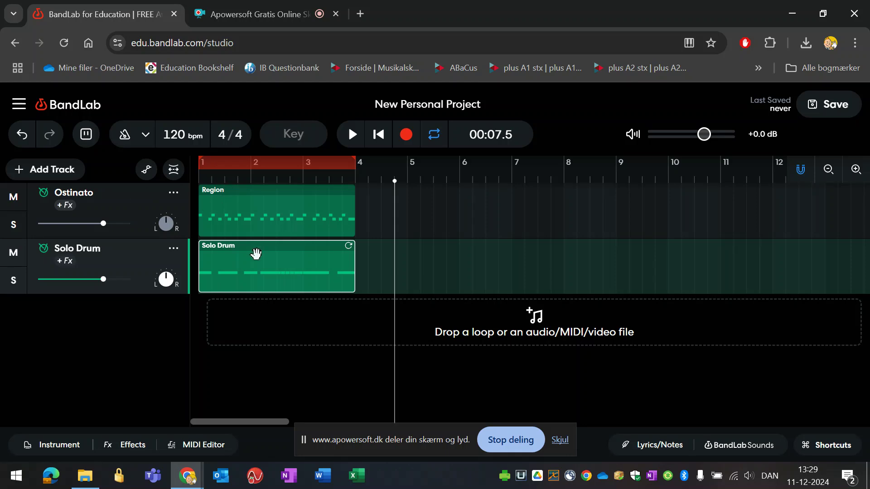
key(alt+Tab)
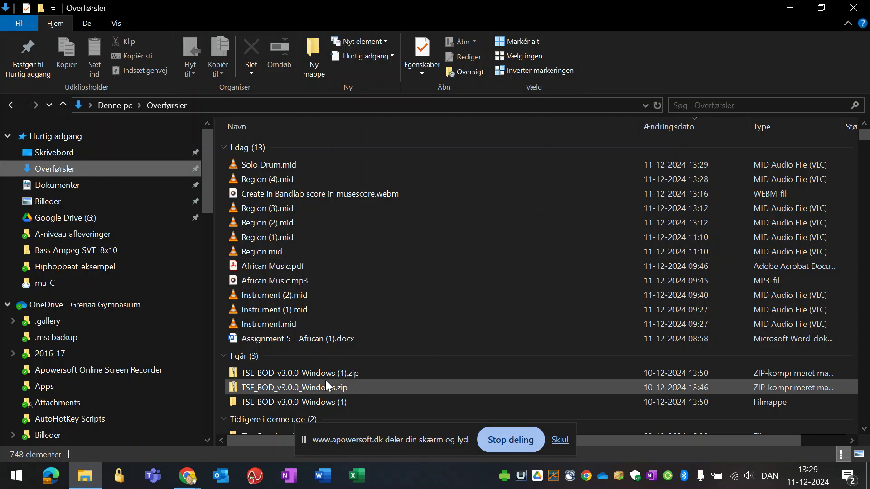
- Launch MuseScore Studio from a 'muse' Start search and open Solo Drum.mid
key(super)
text(muse)
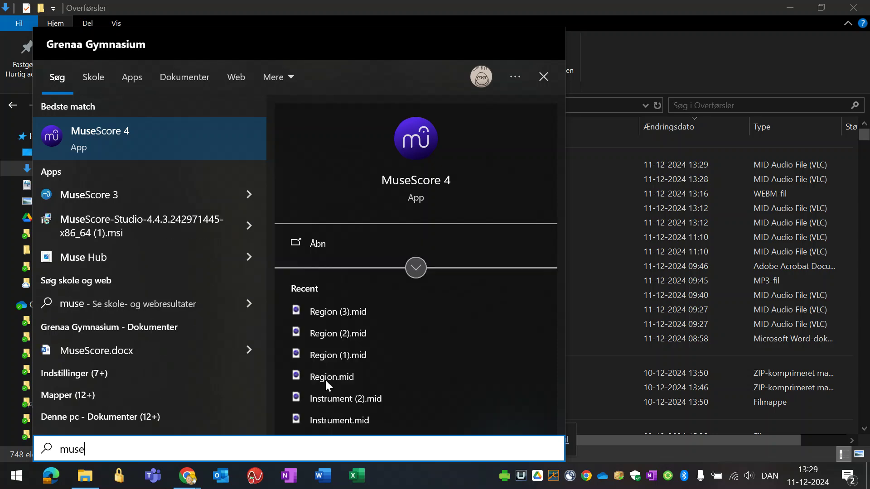
key(Return)
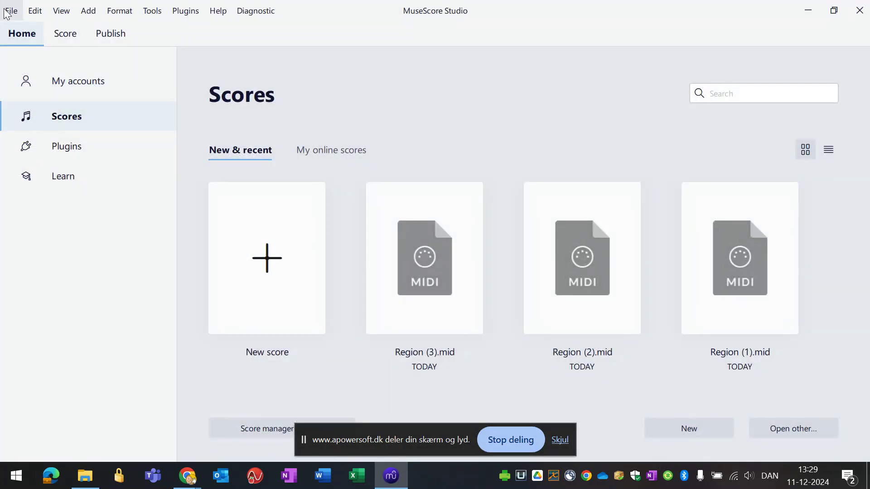
click(10, 12)
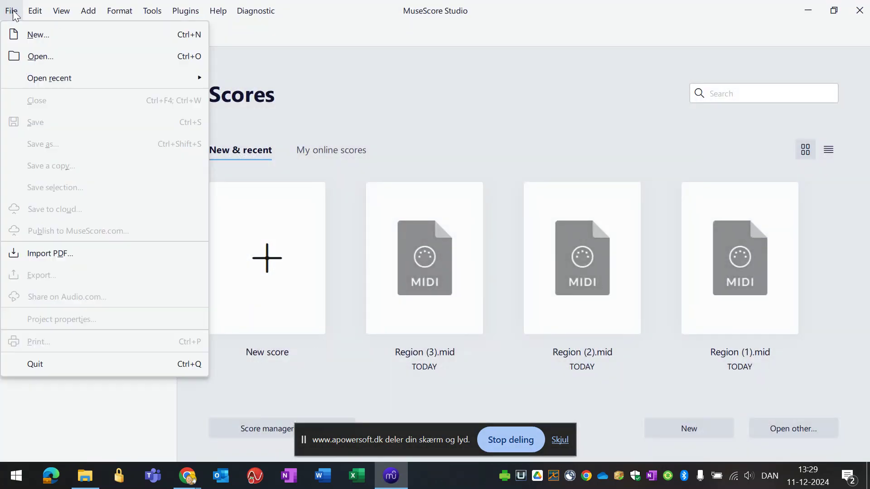
click(42, 58)
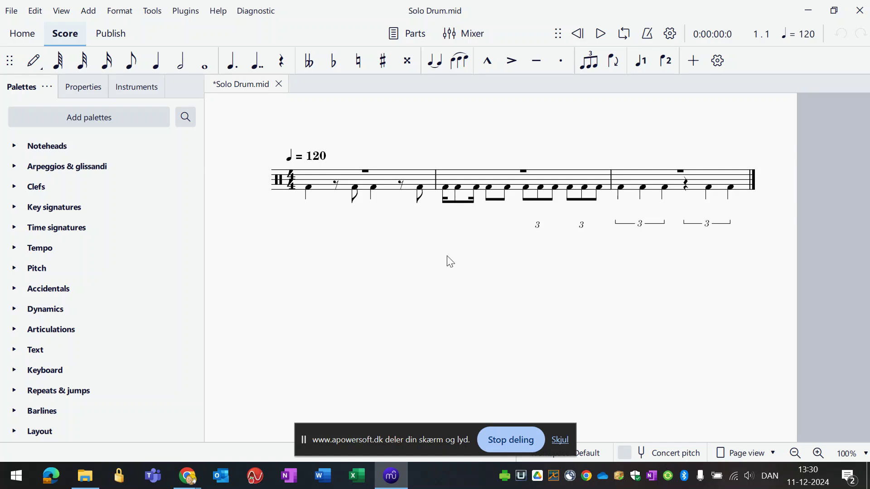
click(12, 10)
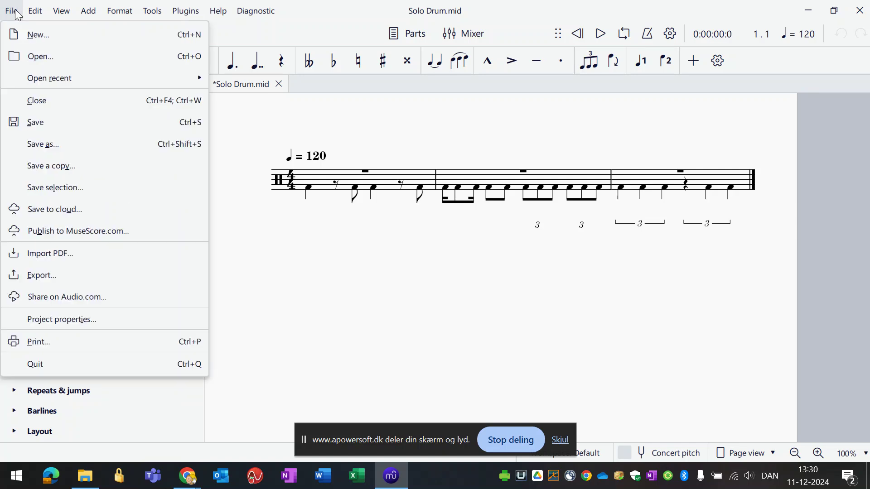
- Open Region (4).mid from Downloads as another score
click(38, 57)
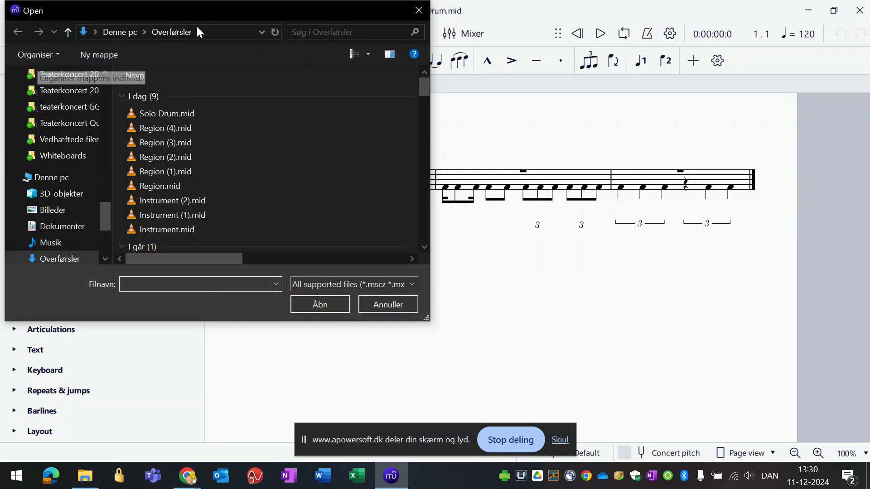
double_click(130, 127)
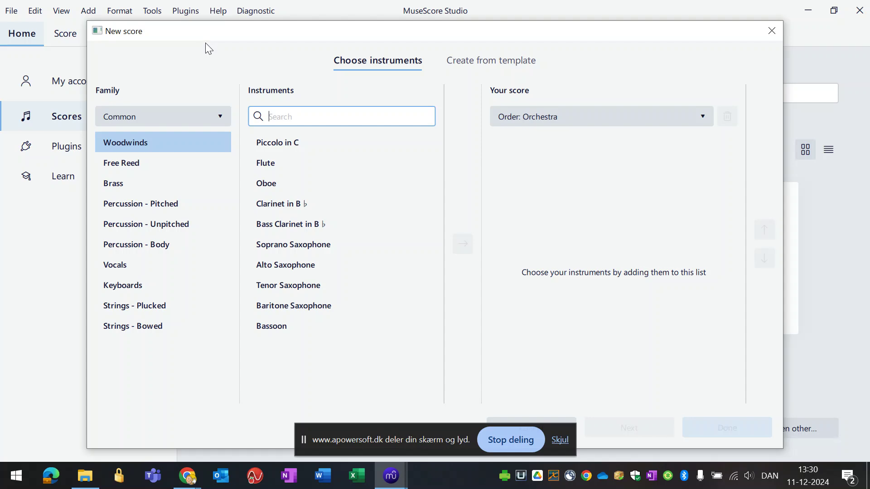
- Create a new score with Bongos and Concert Toms from the unpitched percussion instruments
drag(206, 43, 224, 24)
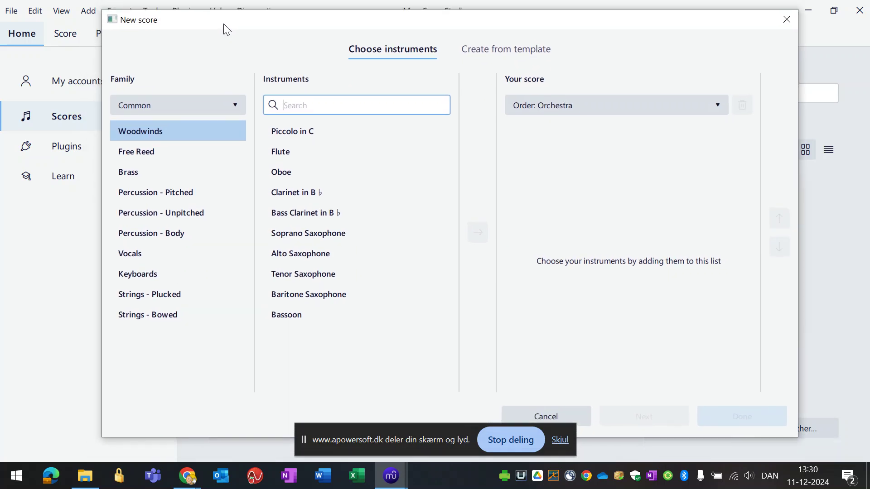
click(161, 105)
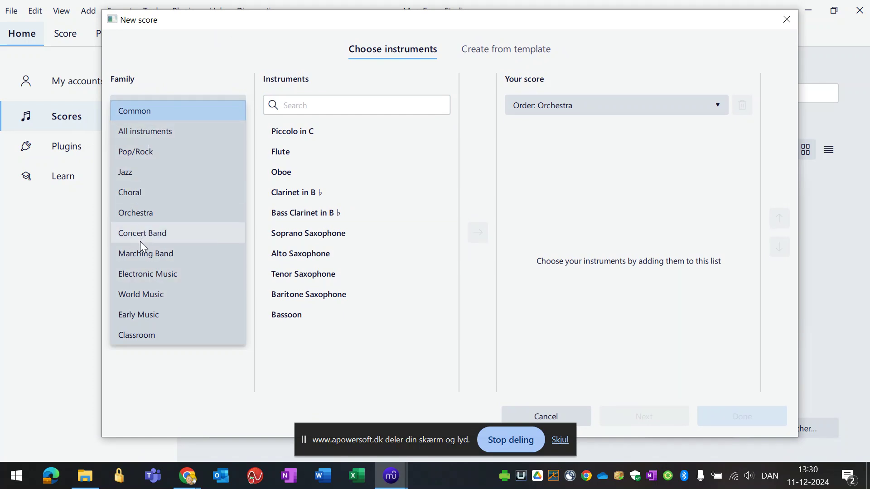
click(154, 216)
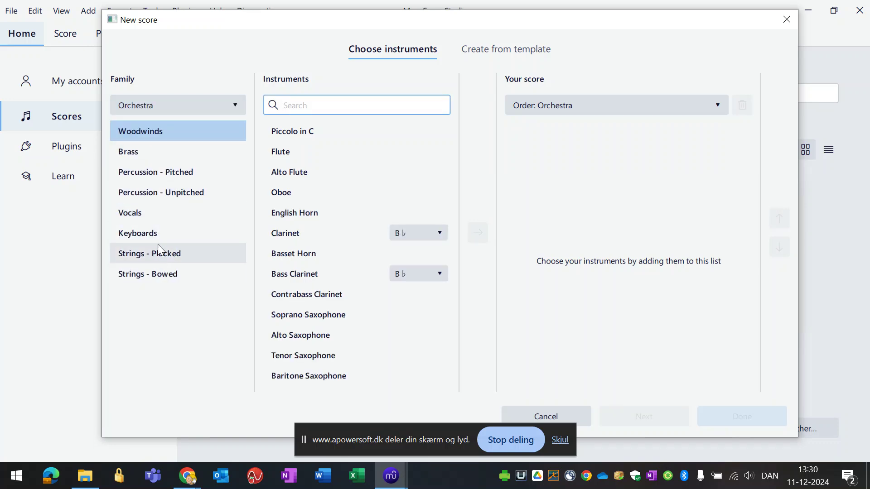
click(181, 199)
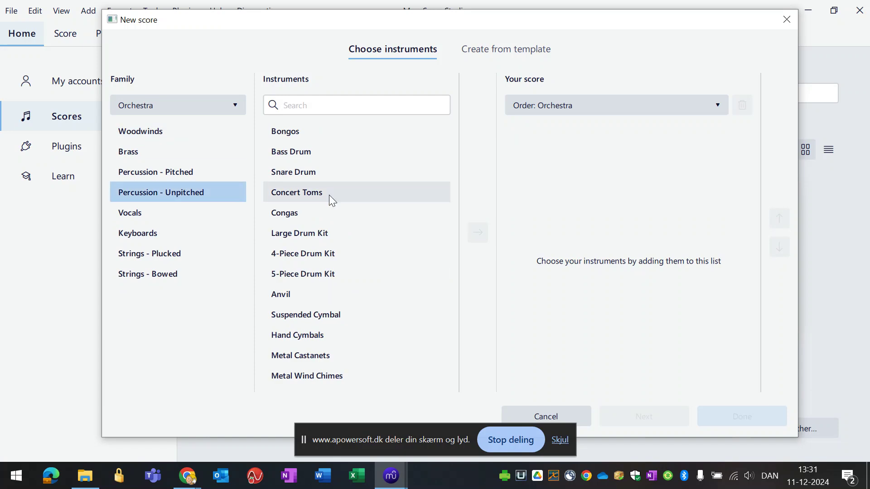
click(285, 135)
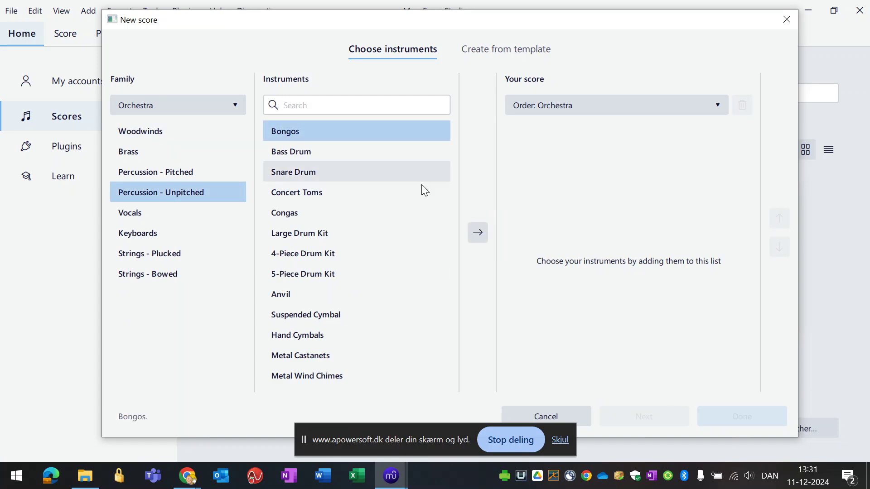
click(479, 233)
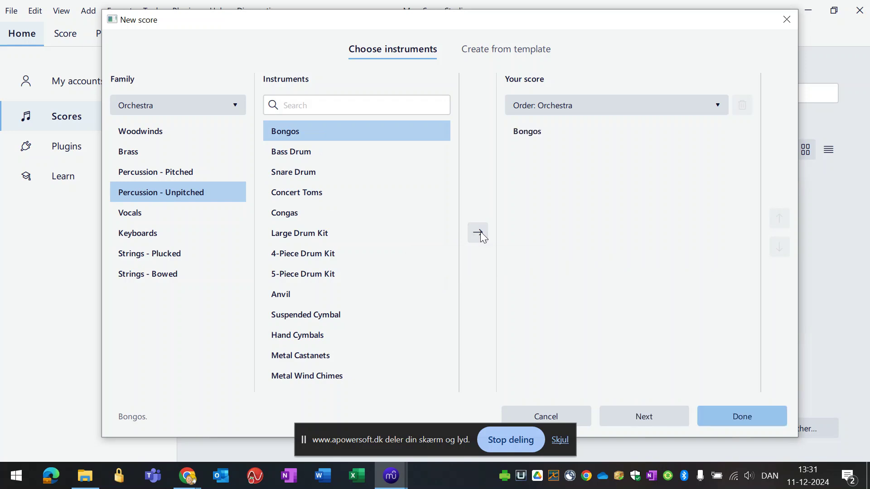
click(303, 153)
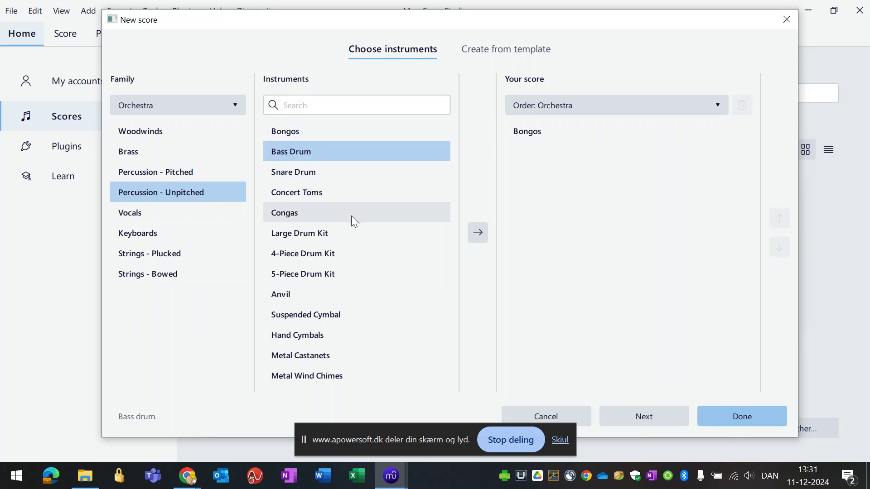
click(338, 197)
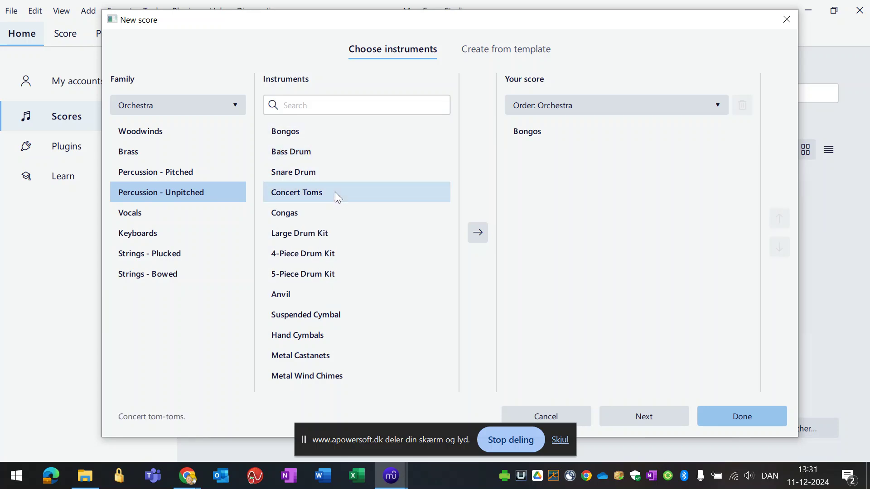
click(476, 239)
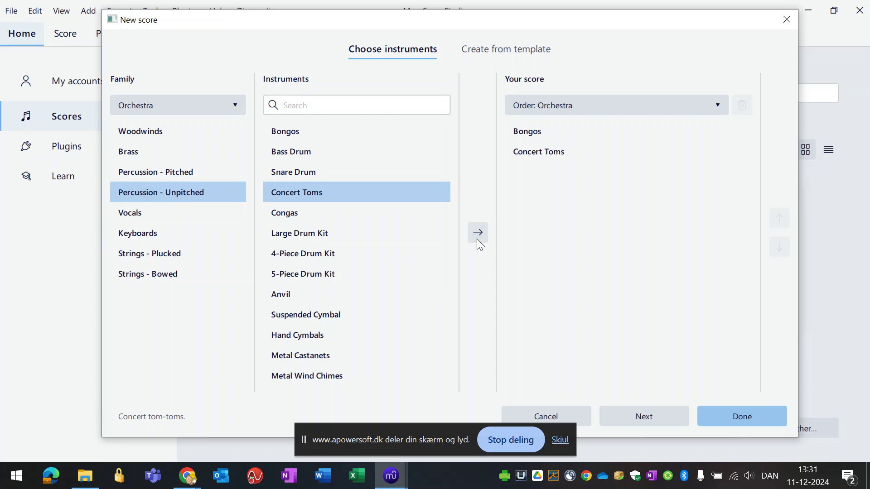
click(740, 416)
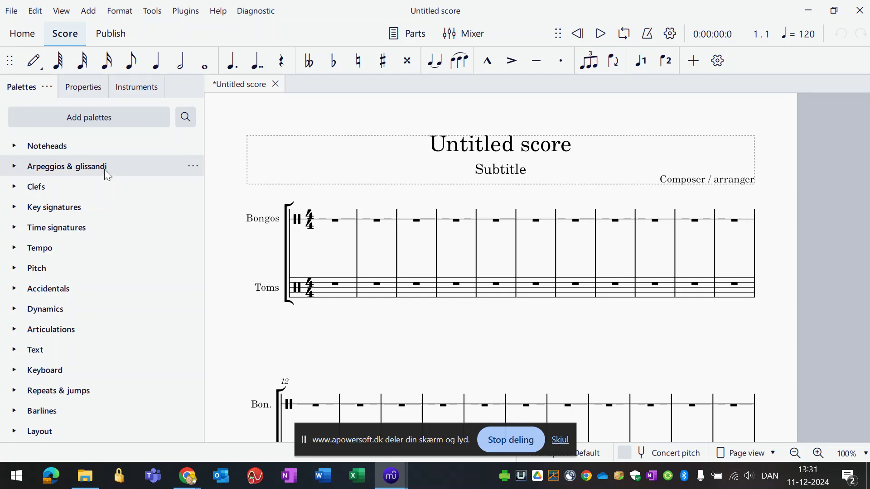
- Paste bars 1–3 of Region (4).mid into the Bongos staff
key(alt+Tab)
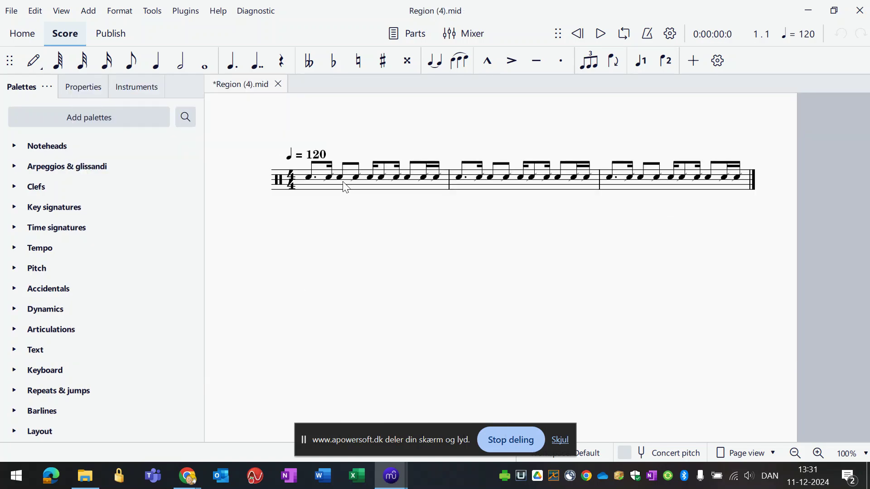
click(319, 188)
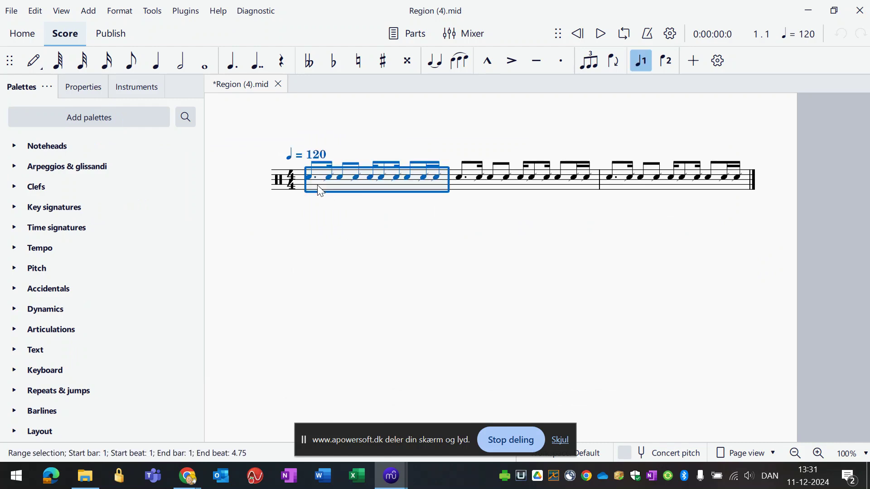
shift+click(692, 191)
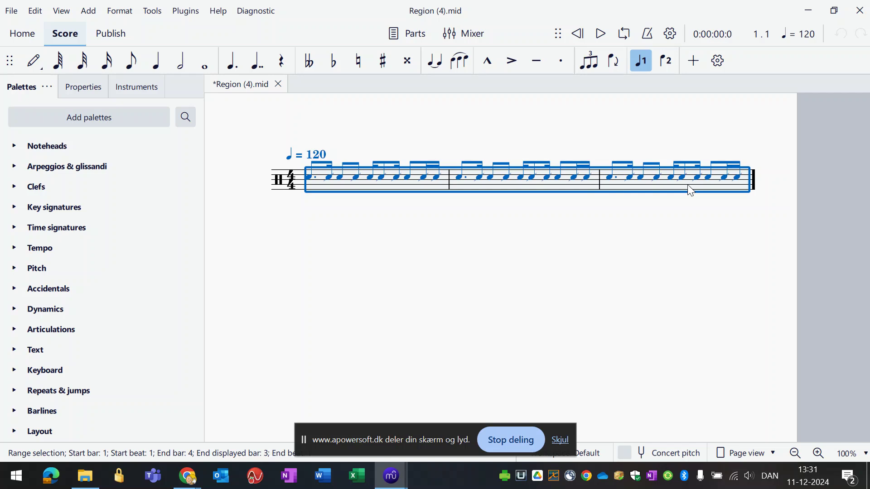
key(alt+Tab)
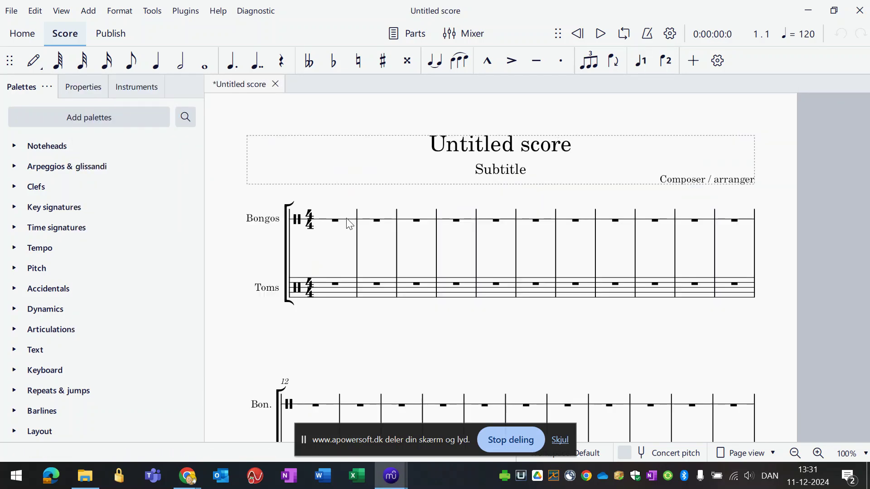
click(350, 224)
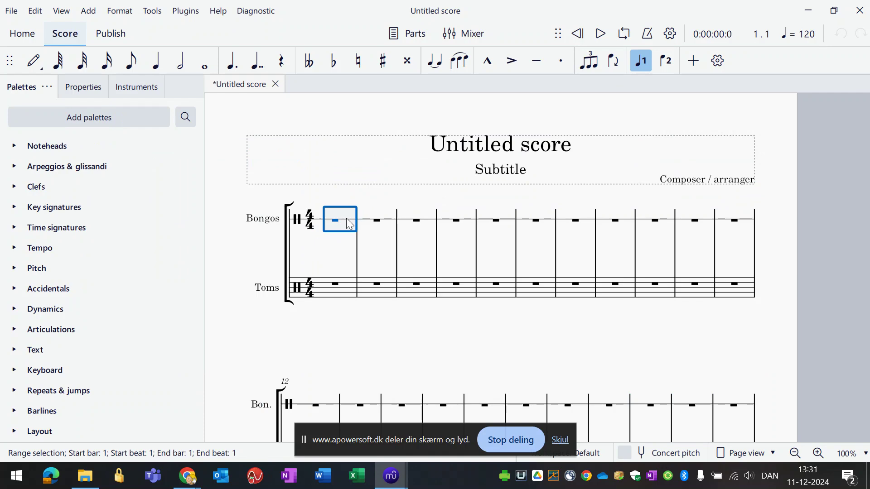
key(ctrl+v)
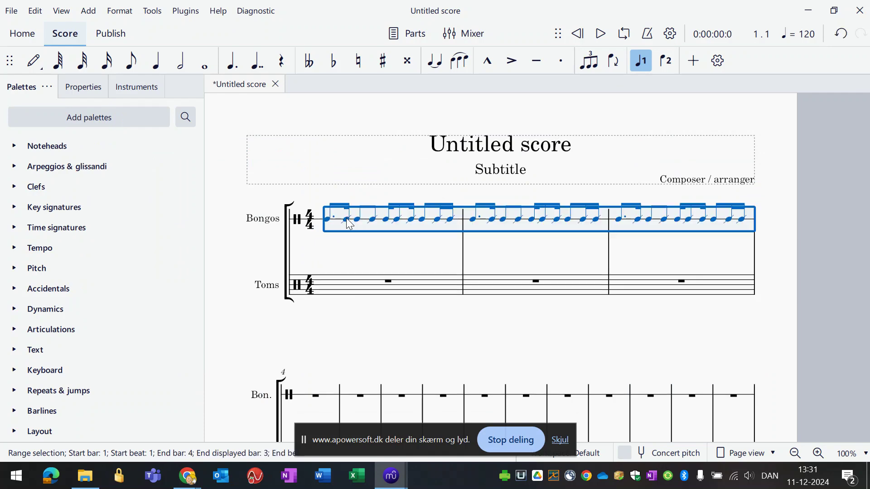
- Paste bars 1–3 of Solo Drum.mid into the Toms staff
key(alt+Tab)
key(alt+Tab)
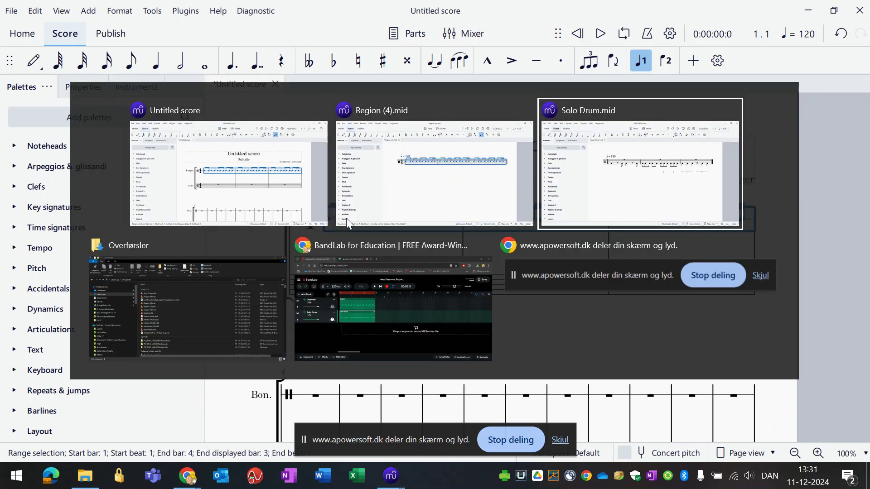
click(387, 179)
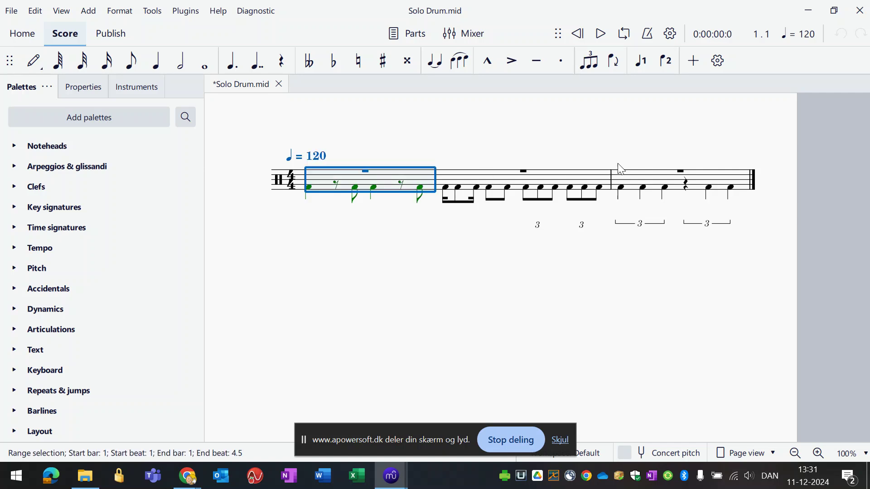
shift+click(631, 182)
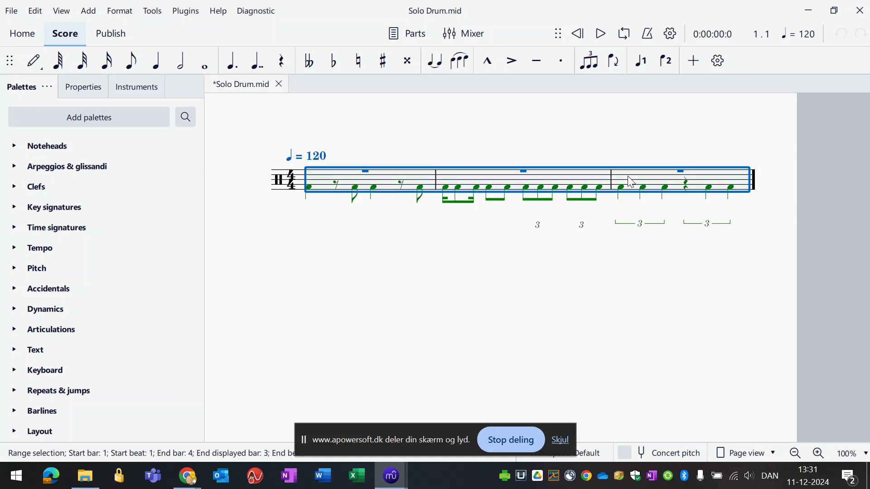
key(alt+Tab)
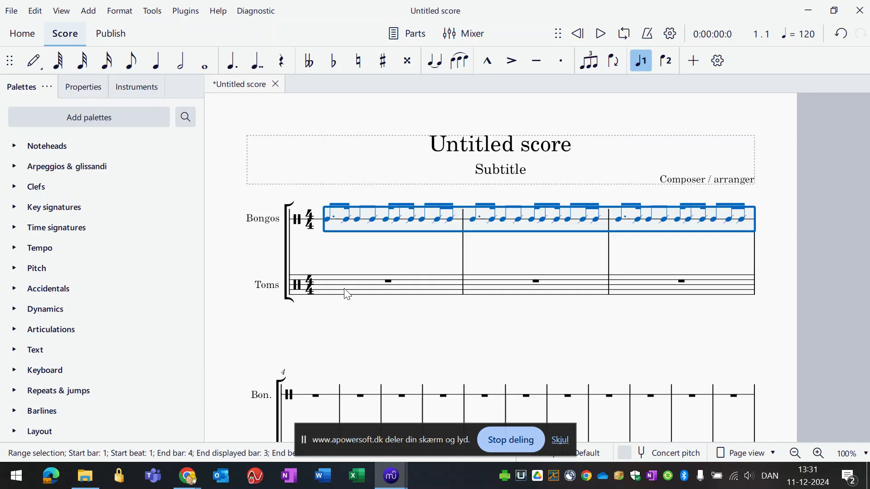
click(347, 294)
key(ctrl+v)
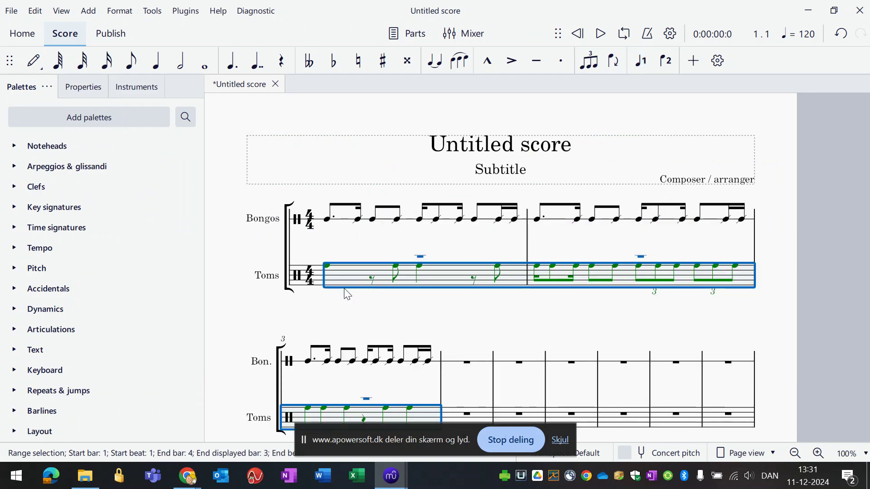
key(Escape)
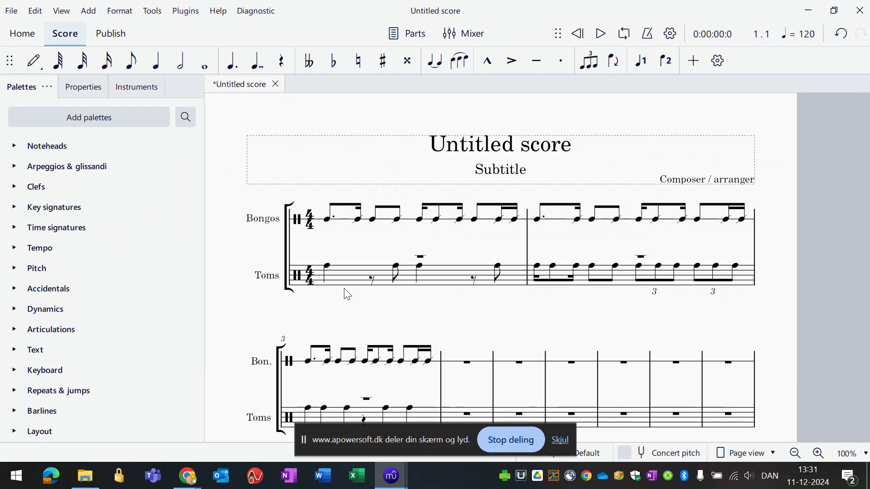
- Play back the two-staff score, then return to the BandLab project
key(space)
key(space)
scroll(555, 328, down, 3)
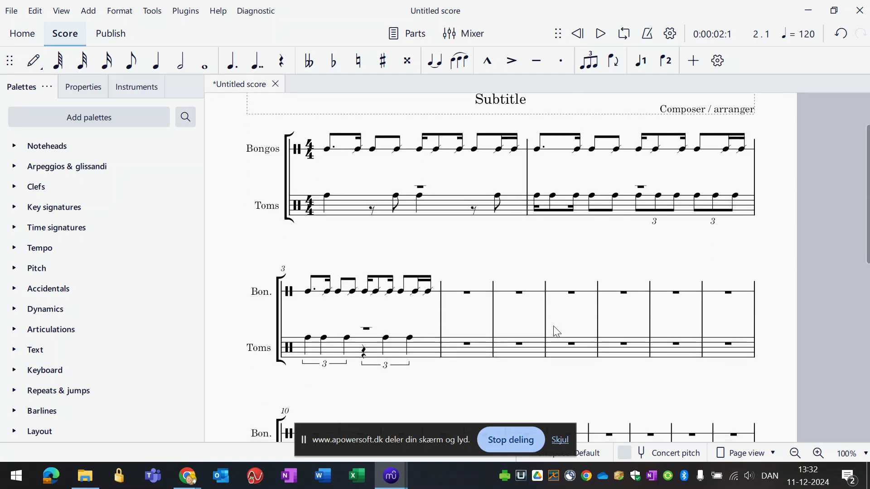
scroll(556, 332, down, 2)
scroll(557, 332, up, 3)
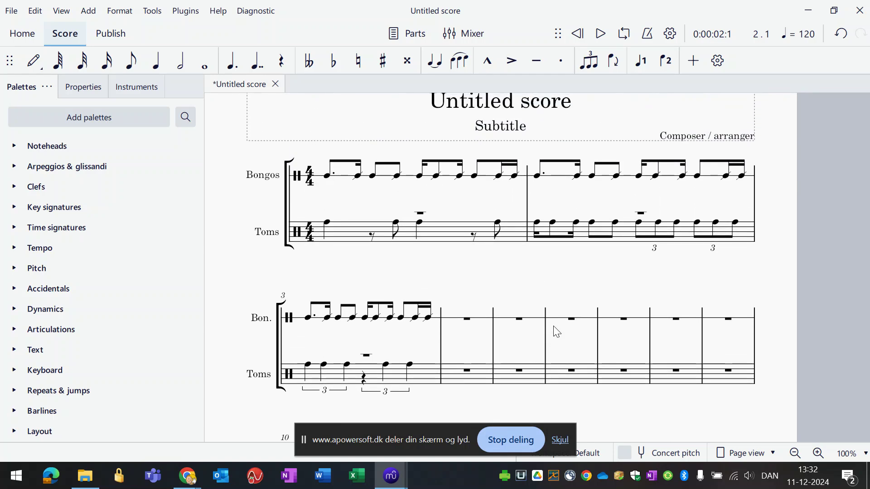
key(alt+Tab)
key(alt+Tab)
key(alt+Tab)
key(alt+Tab)
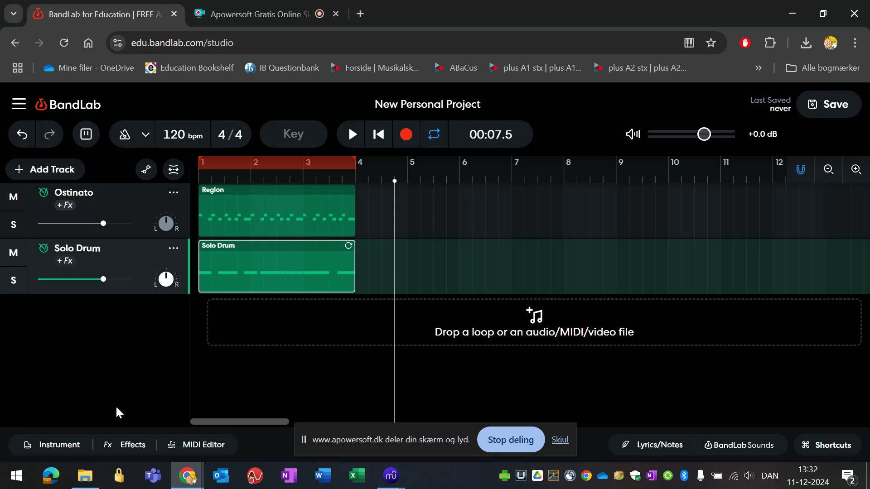
- Play the project from the start, then open the main menu's Project > Download choices
click(386, 138)
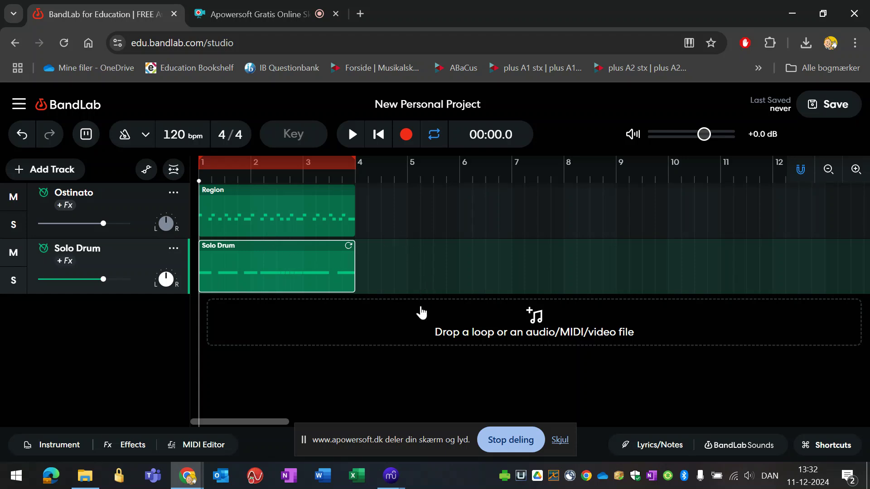
click(360, 134)
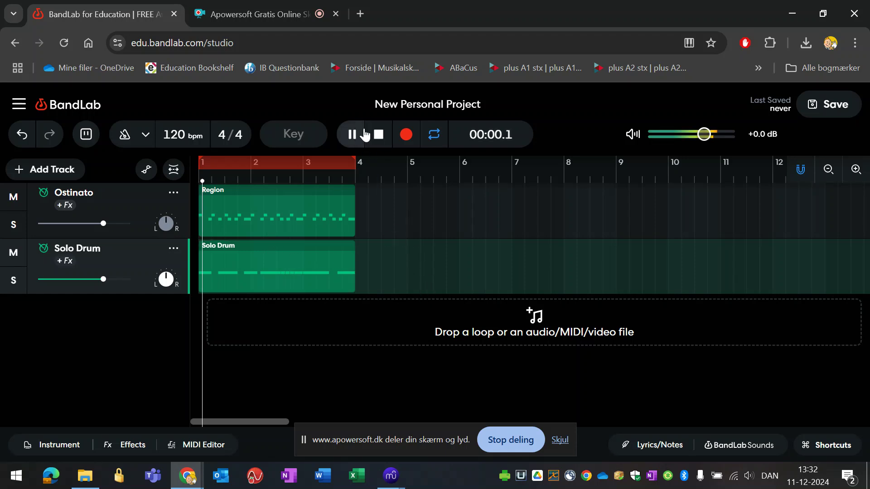
click(379, 134)
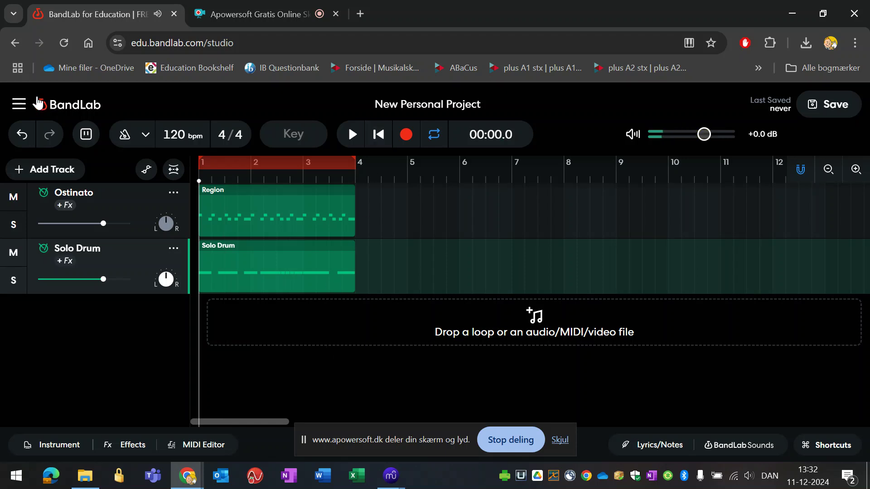
click(19, 105)
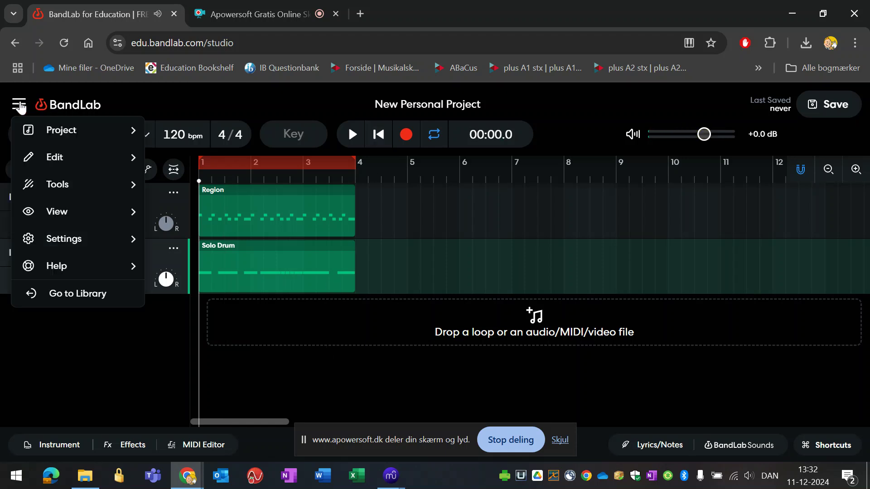
mouse_move(62, 132)
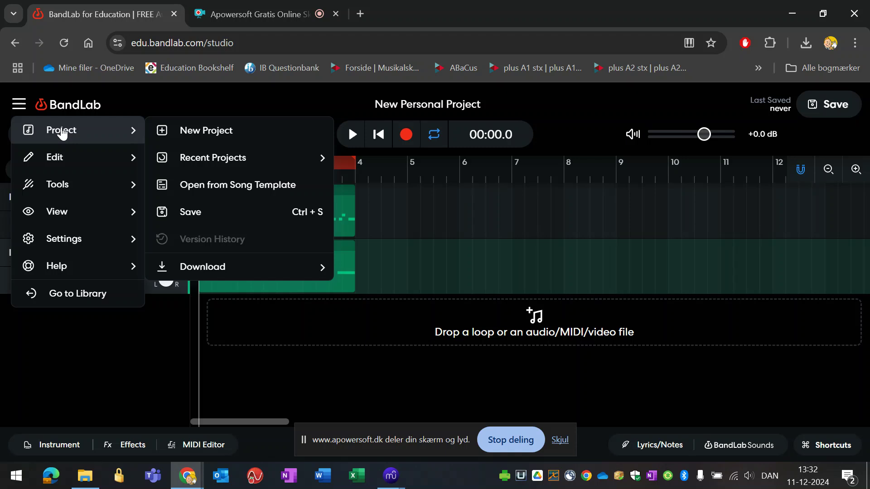
mouse_move(224, 272)
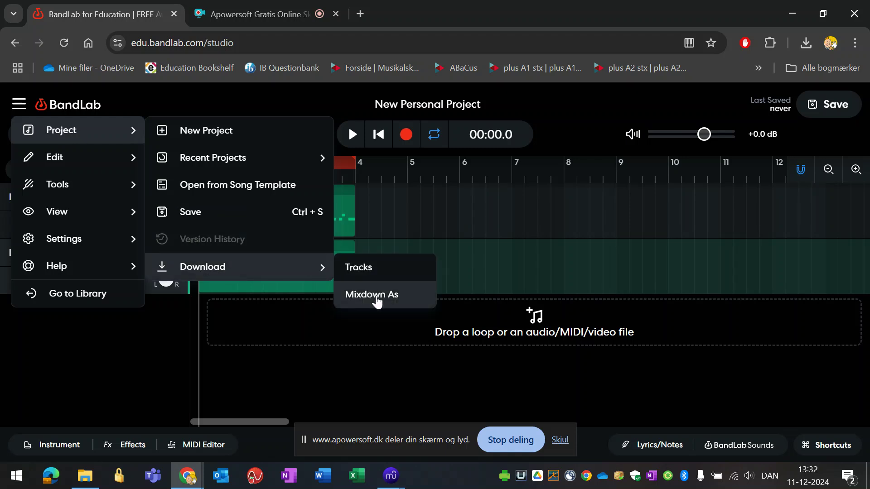
- Export the project mixdown and download it as a 320 kbps MP3 (240KB)
click(376, 297)
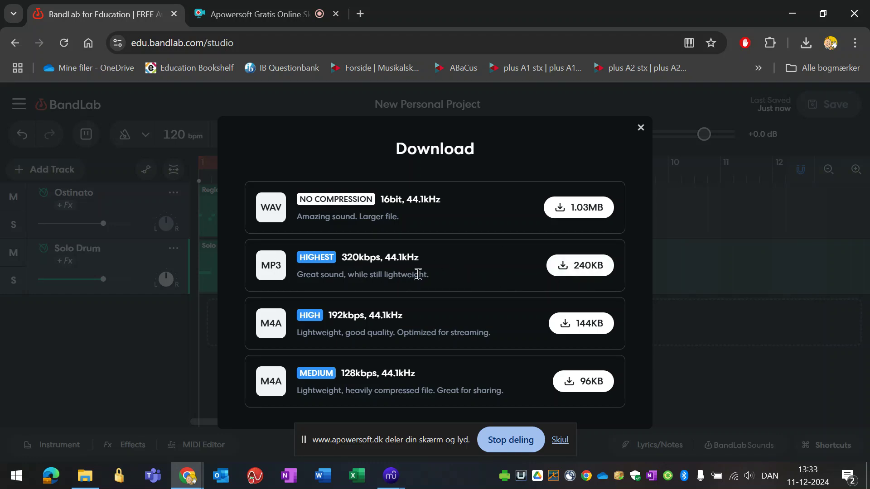
click(595, 272)
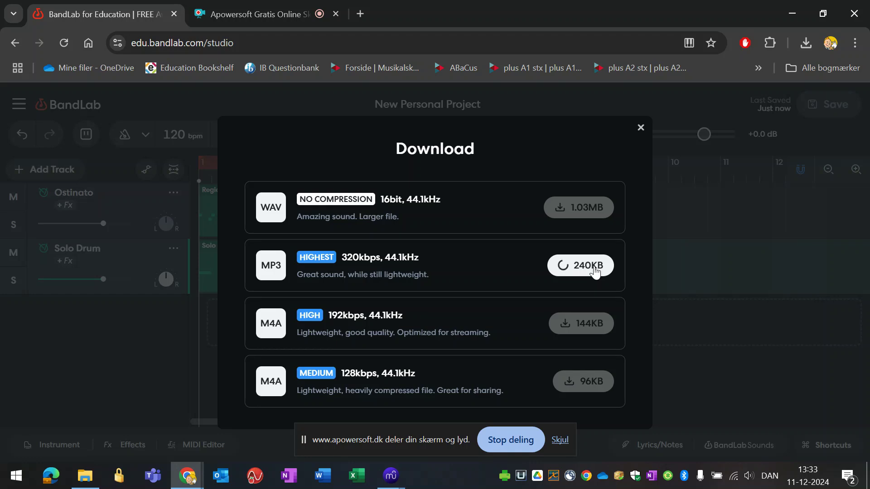